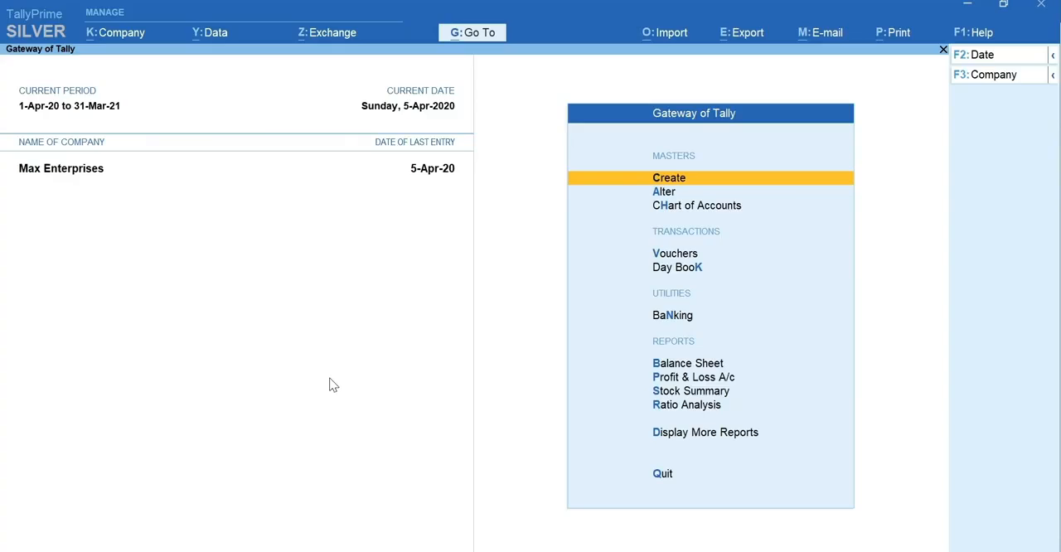
Open the company's GST Details for alteration from the list of masters.
{"action": "key", "text": "alt+g"}
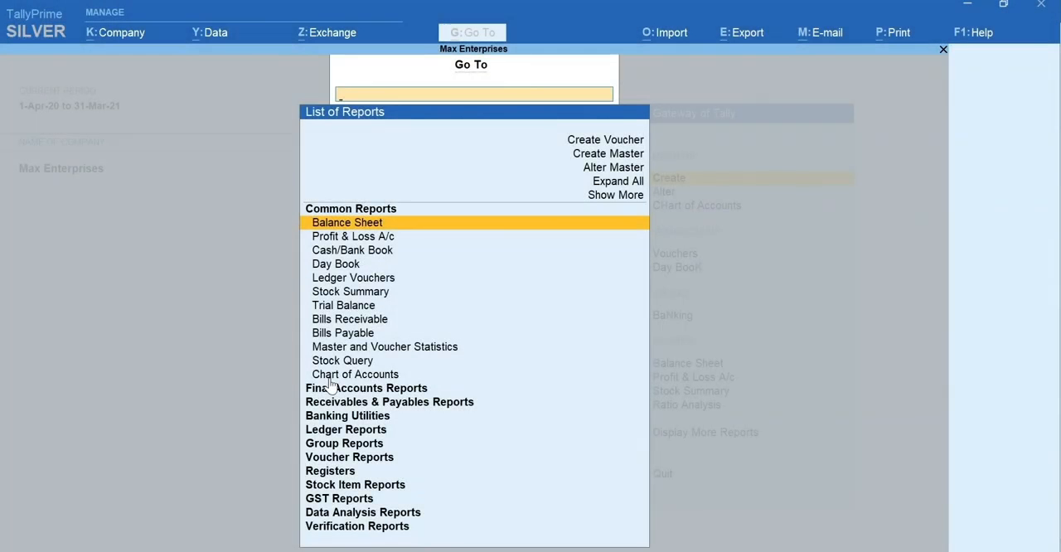
{"action": "key", "text": "Up"}
{"action": "key", "text": "Up"}
{"action": "key", "text": "Up"}
{"action": "key", "text": "Return"}
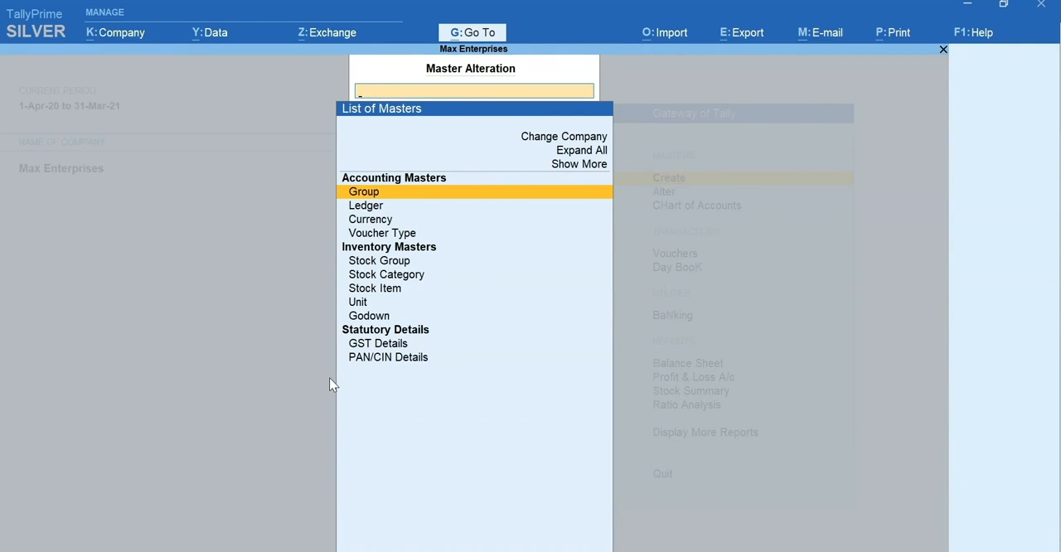
{"action": "type", "text": "GST"}
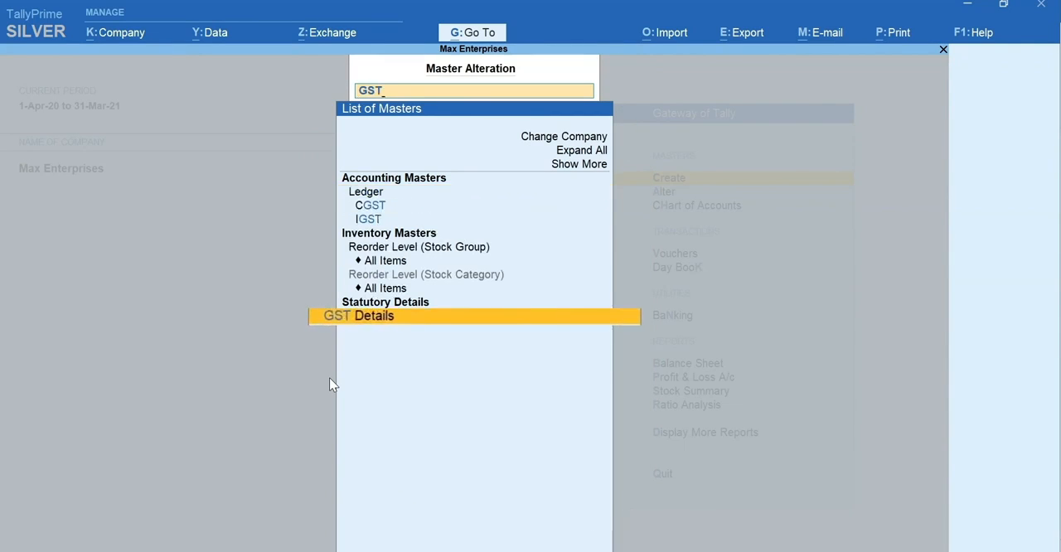
{"action": "key", "text": "Return"}
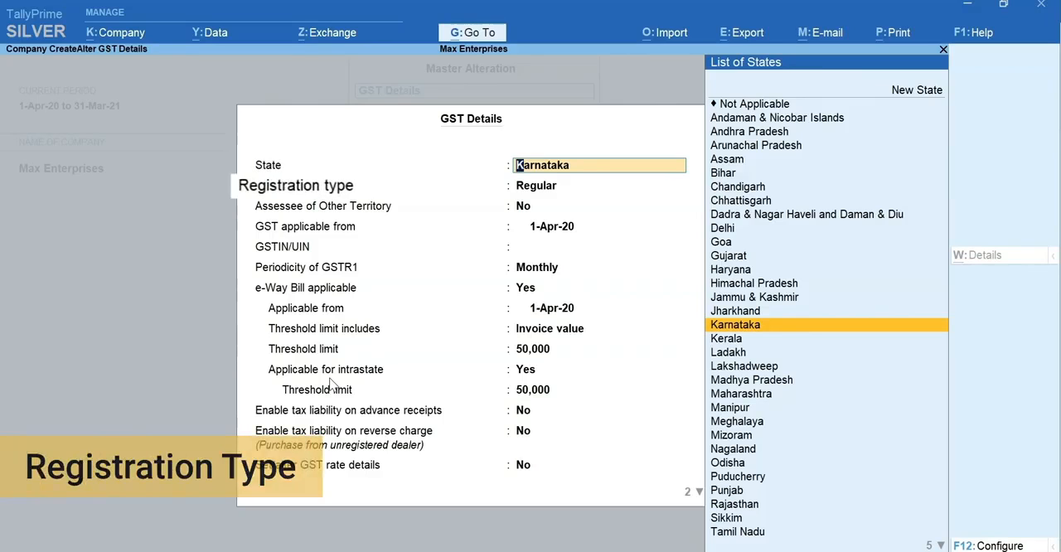
Keep Karnataka, Regular registration and the 1-Apr-20 applicability date, and enter the company's GSTIN/UIN.
{"action": "key", "text": "Return"}
{"action": "key", "text": "Return"}
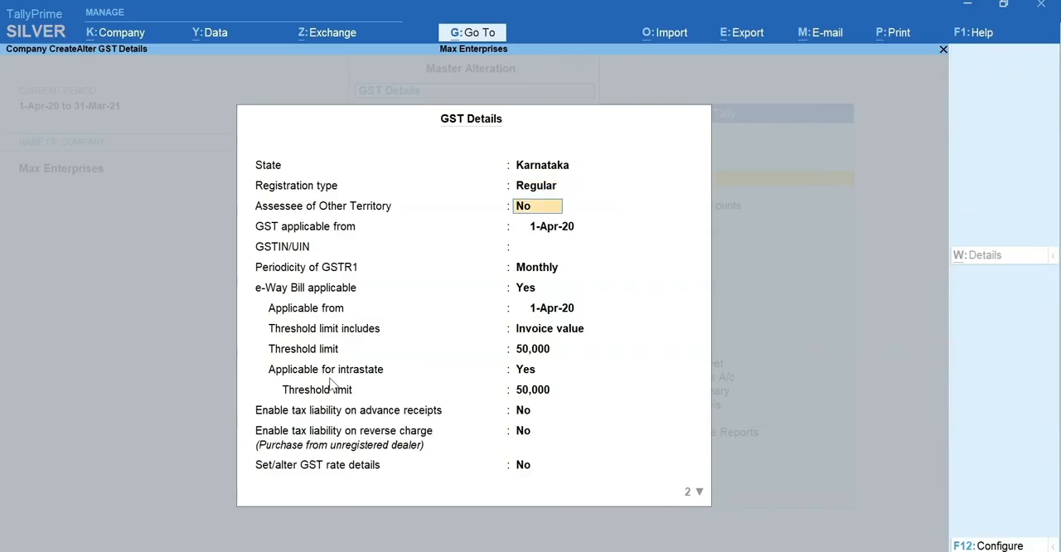
{"action": "key", "text": "Return"}
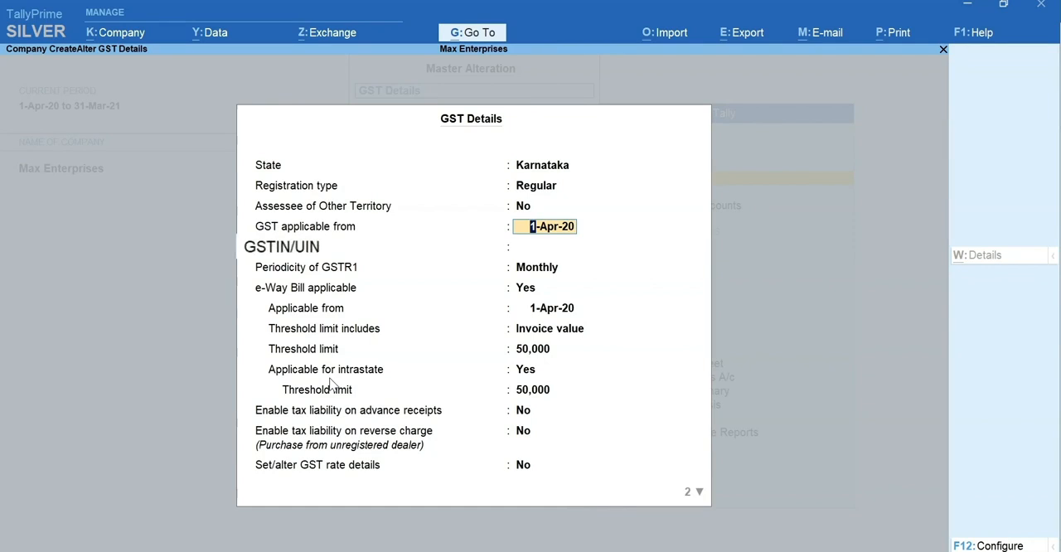
{"action": "key", "text": "Return"}
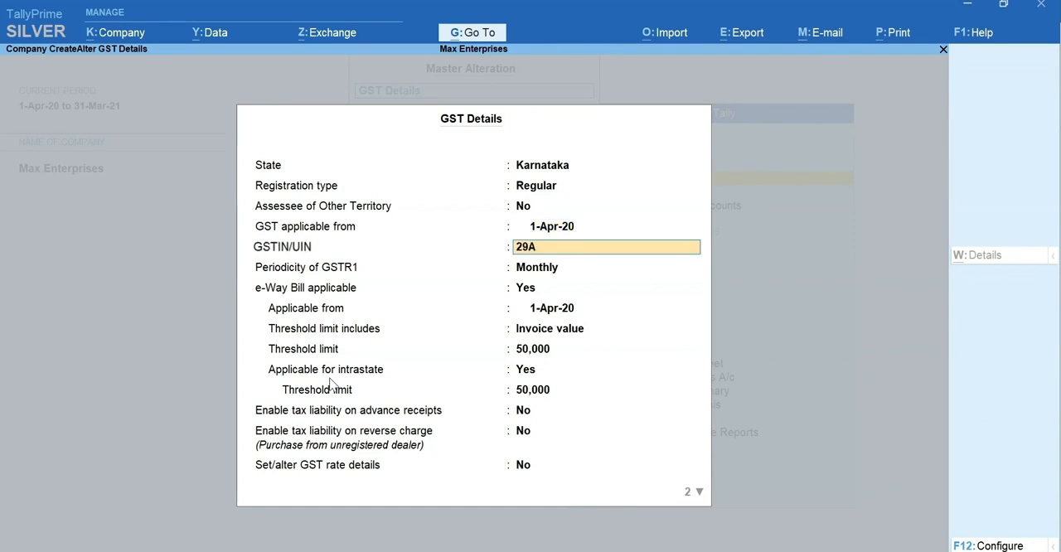
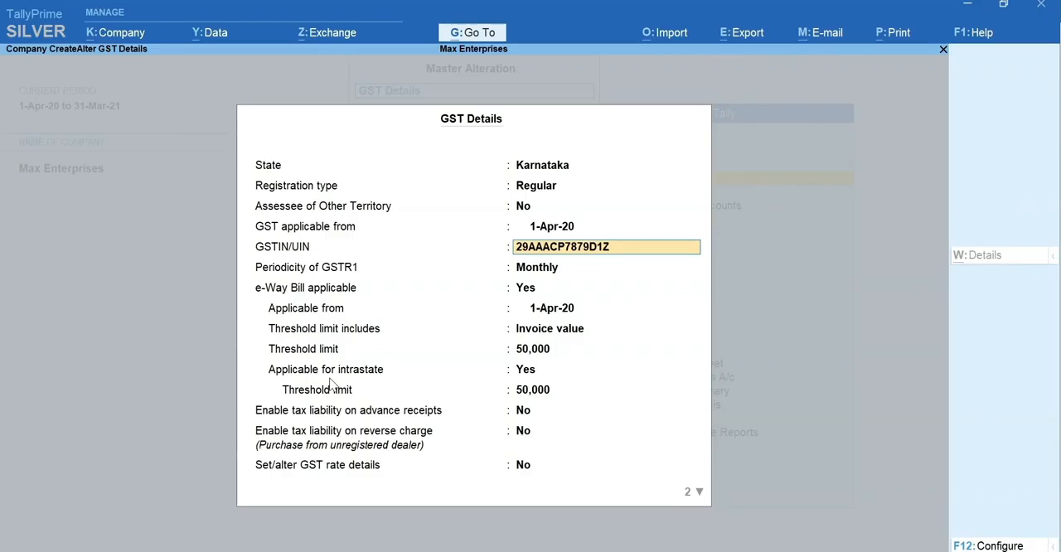
{"action": "key", "text": "Return"}
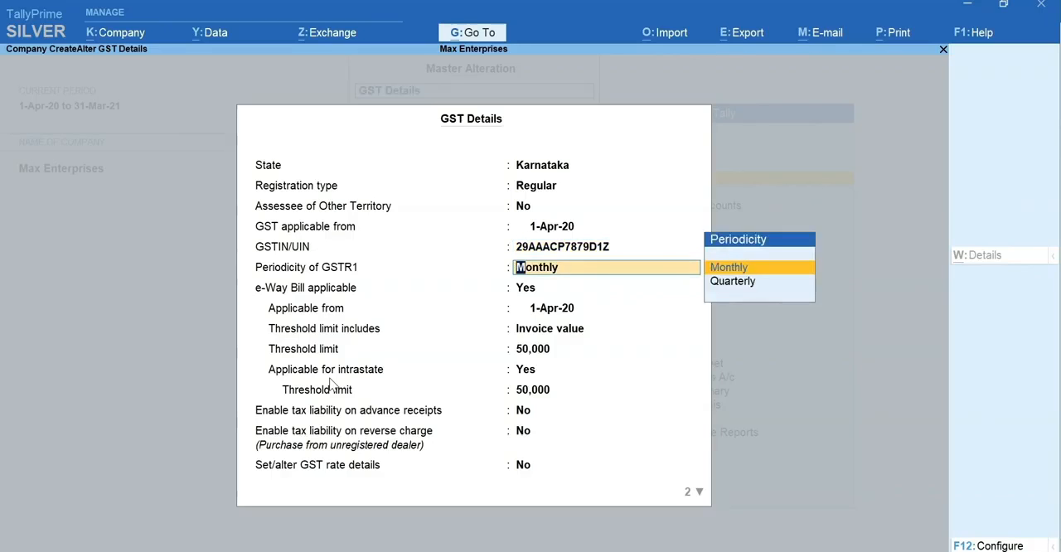
Keep the GSTR1 periodicity monthly and set the option to set or alter GST rate details to Yes.
{"action": "key", "text": "Return"}
{"action": "key", "text": "Return"}
{"action": "key", "text": "Return"}
{"action": "key", "text": "Return"}
{"action": "key", "text": "Return"}
{"action": "key", "text": "Return"}
{"action": "key", "text": "Return"}
{"action": "key", "text": "Return"}
{"action": "key", "text": "Return"}
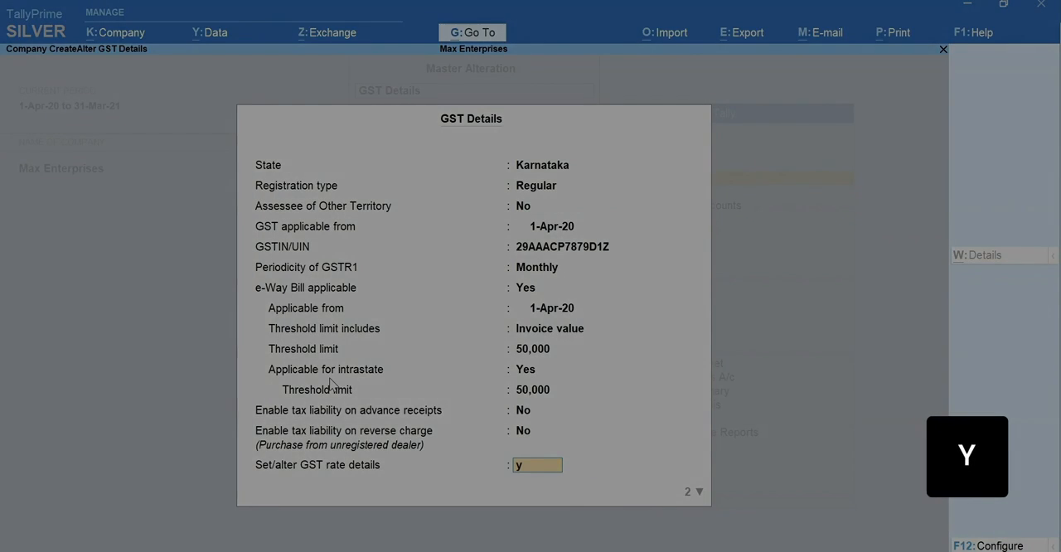
{"action": "type", "text": "y"}
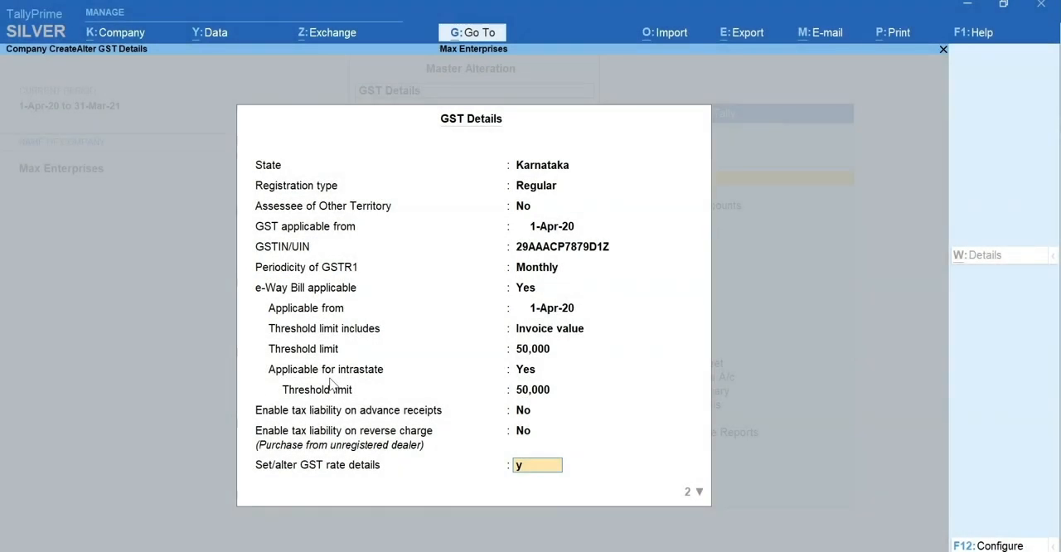
{"action": "key", "text": "Return"}
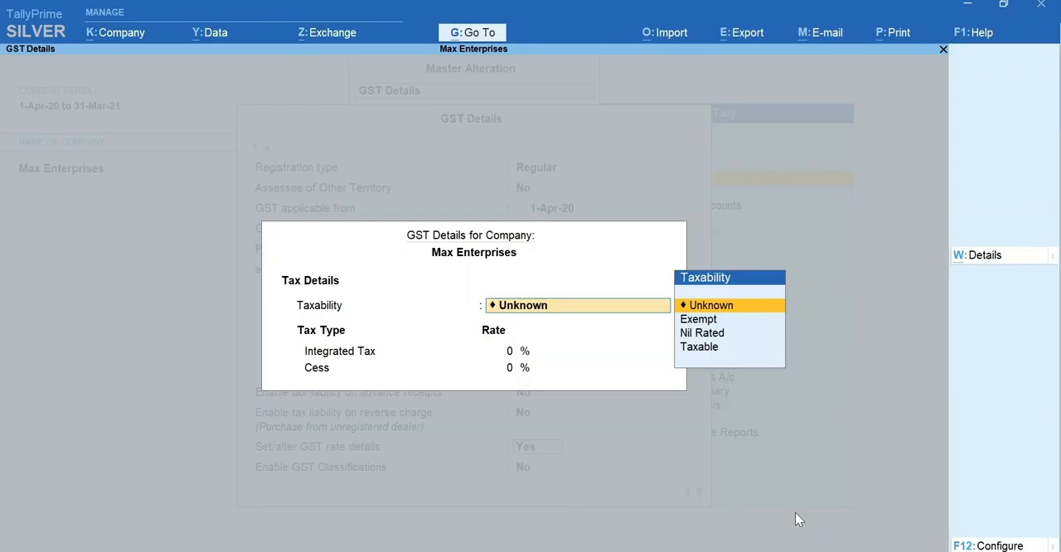
Configure the company GST rate details to allow HSN/SAC details and show all GST tax types.
{"action": "key", "text": "F12"}
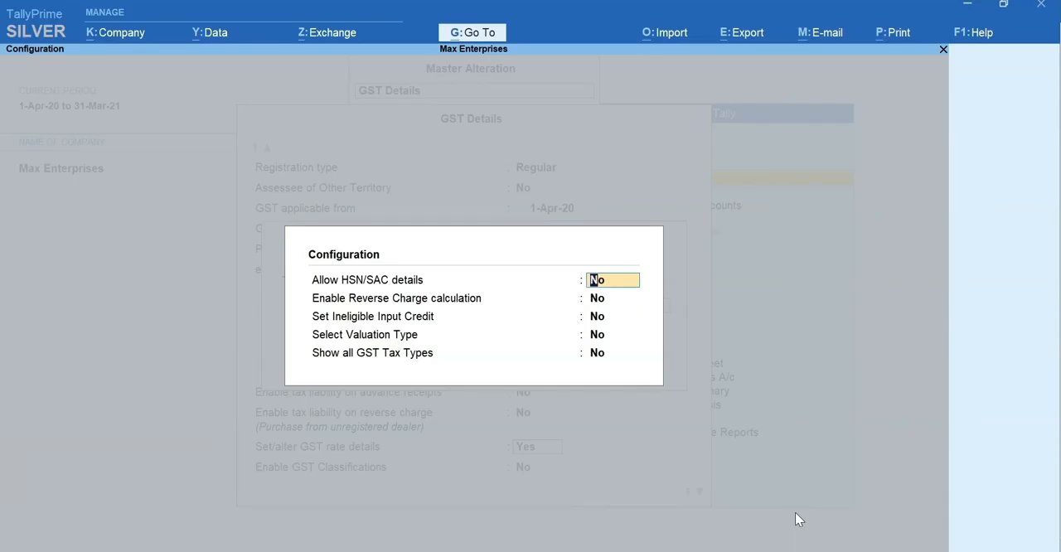
{"action": "type", "text": "y"}
{"action": "key", "text": "Return"}
{"action": "key", "text": "Return"}
{"action": "key", "text": "Return"}
{"action": "key", "text": "Return"}
{"action": "type", "text": "y"}
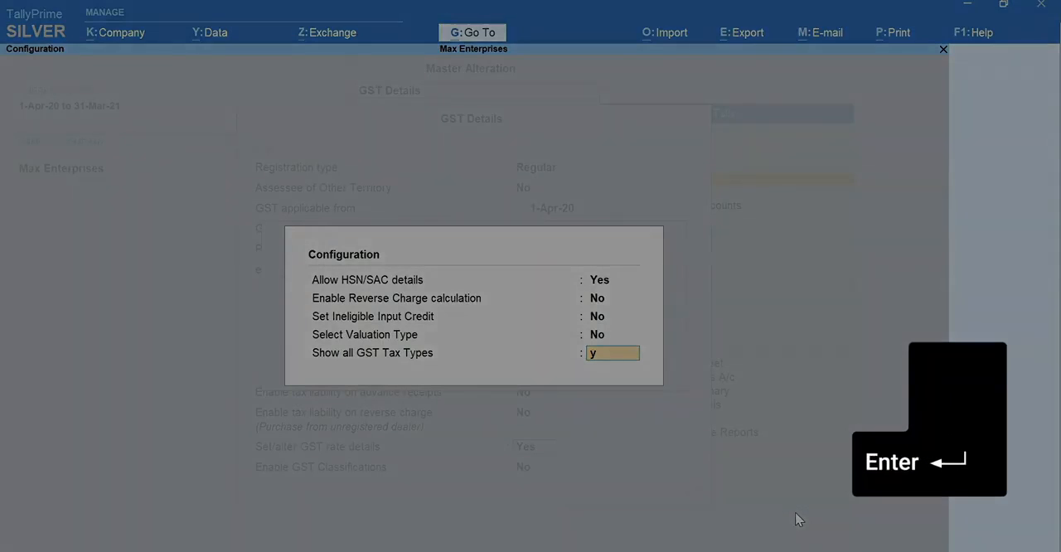
{"action": "key", "text": "Return"}
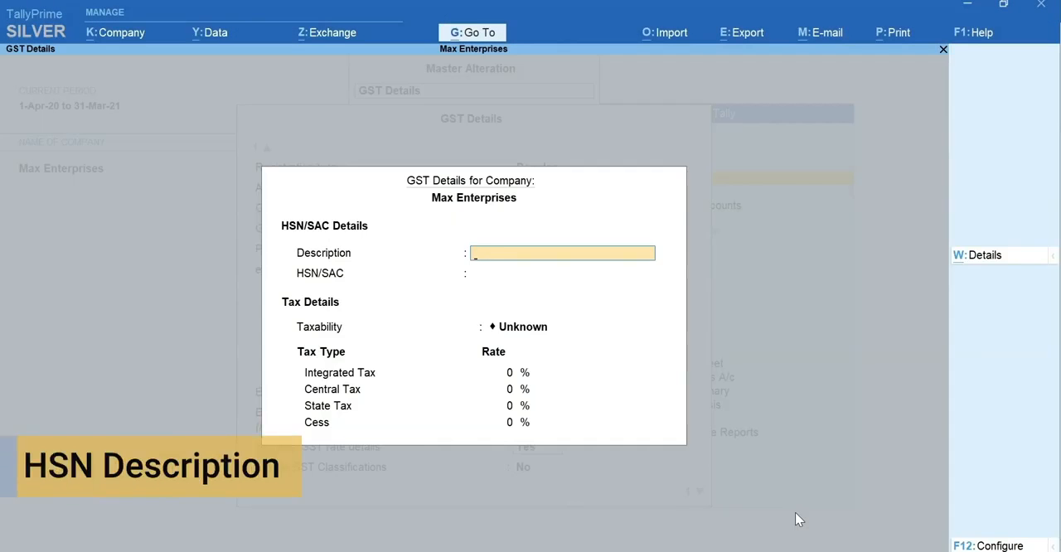
Enter the HSN description Computers and the HSN/SAC code 8471 for the company.
{"action": "type", "text": "Computer"}
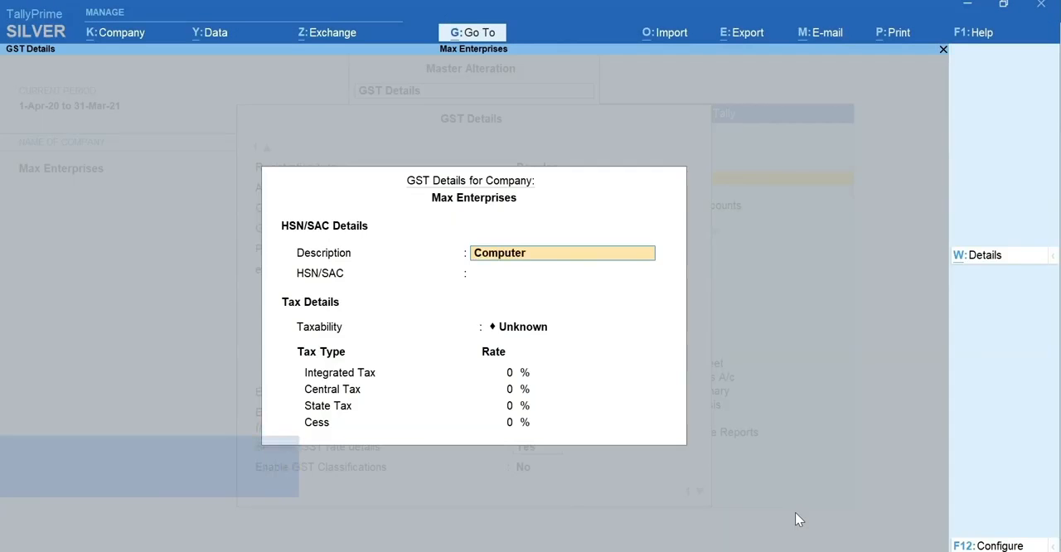
{"action": "type", "text": "s"}
{"action": "key", "text": "Return"}
{"action": "type", "text": "84"}
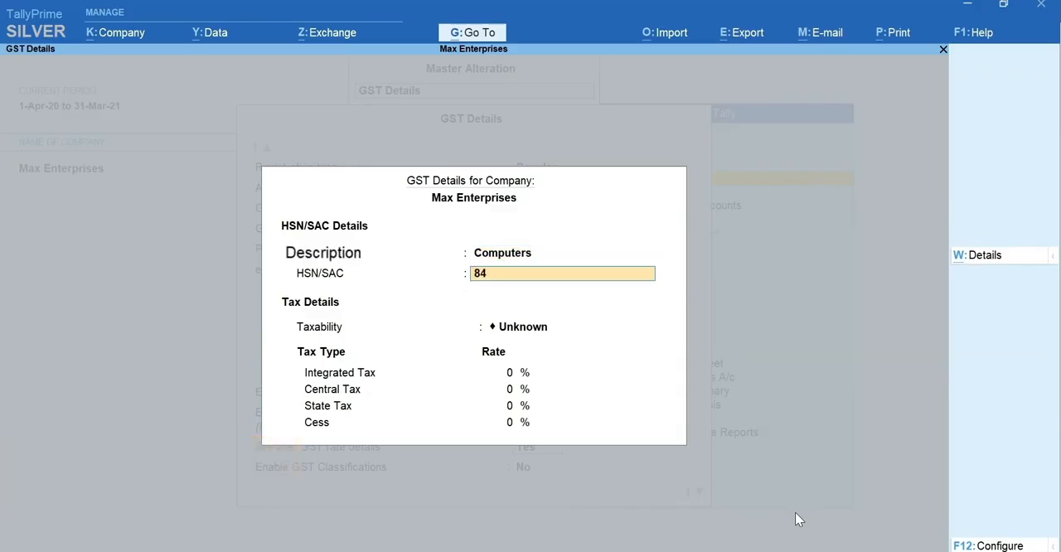
{"action": "type", "text": "71"}
{"action": "key", "text": "Return"}
Set the taxability to Taxable with an integrated tax rate of 18%, save the GST details and return to the Gateway of Tally.
{"action": "key", "text": "Down"}
{"action": "key", "text": "Down"}
{"action": "key", "text": "Down"}
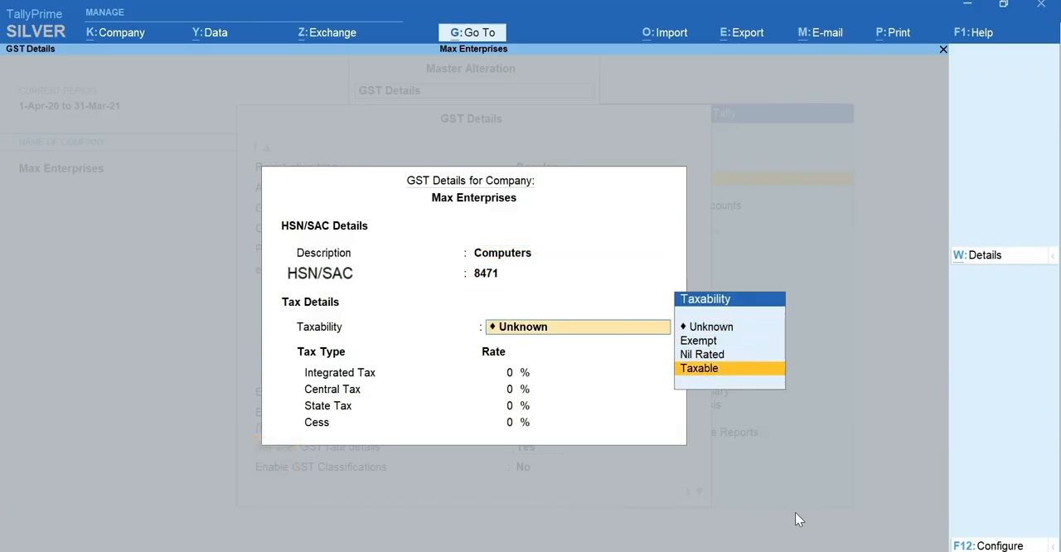
{"action": "key", "text": "Return"}
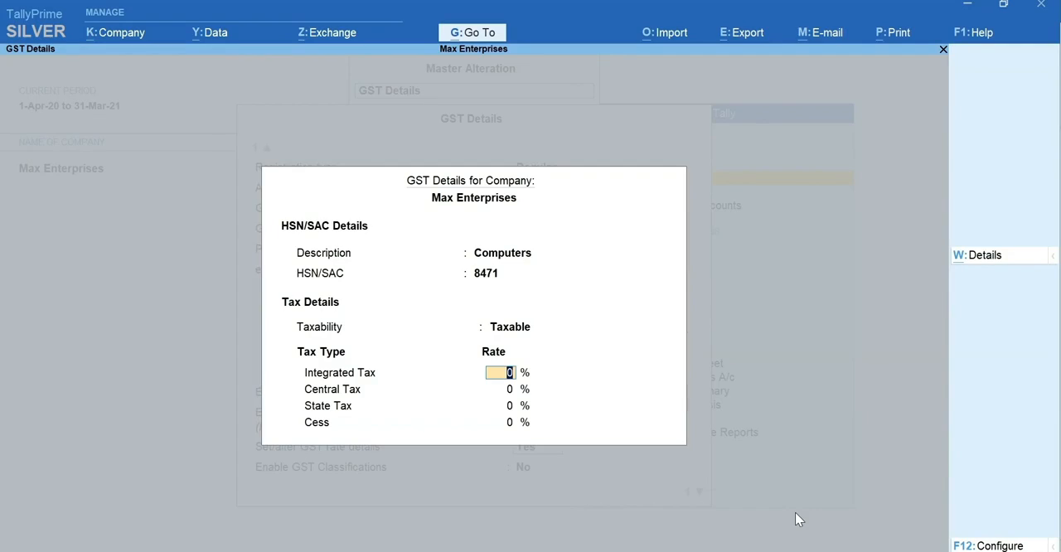
{"action": "type", "text": "18"}
{"action": "key", "text": "Return"}
{"action": "key", "text": "Return"}
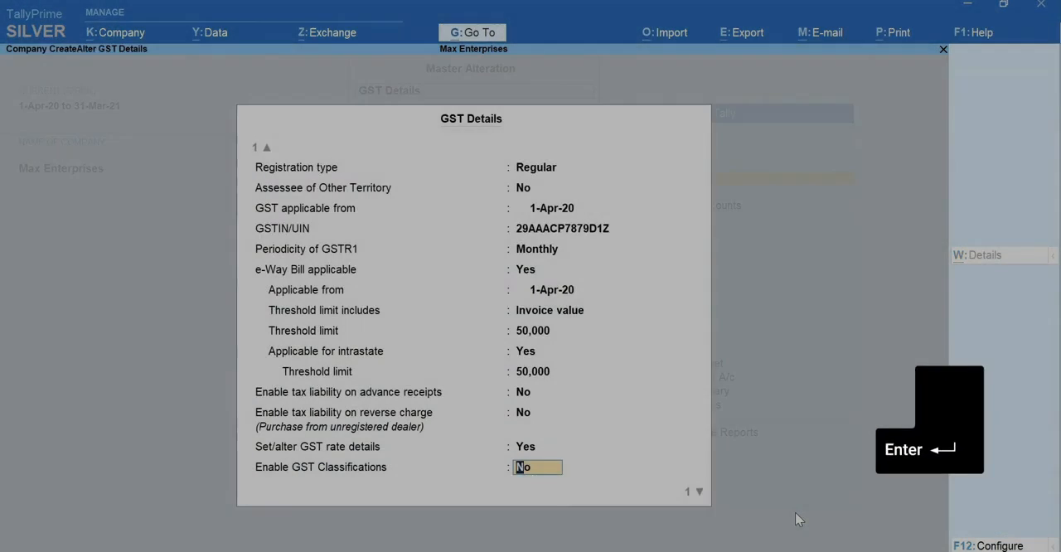
{"action": "key", "text": "ctrl+a"}
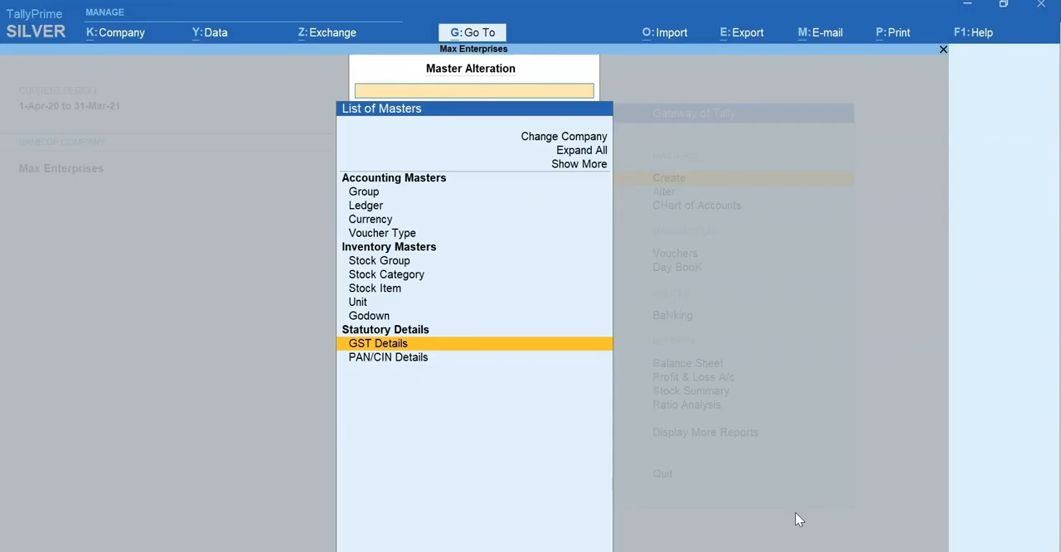
{"action": "key", "text": "Escape"}
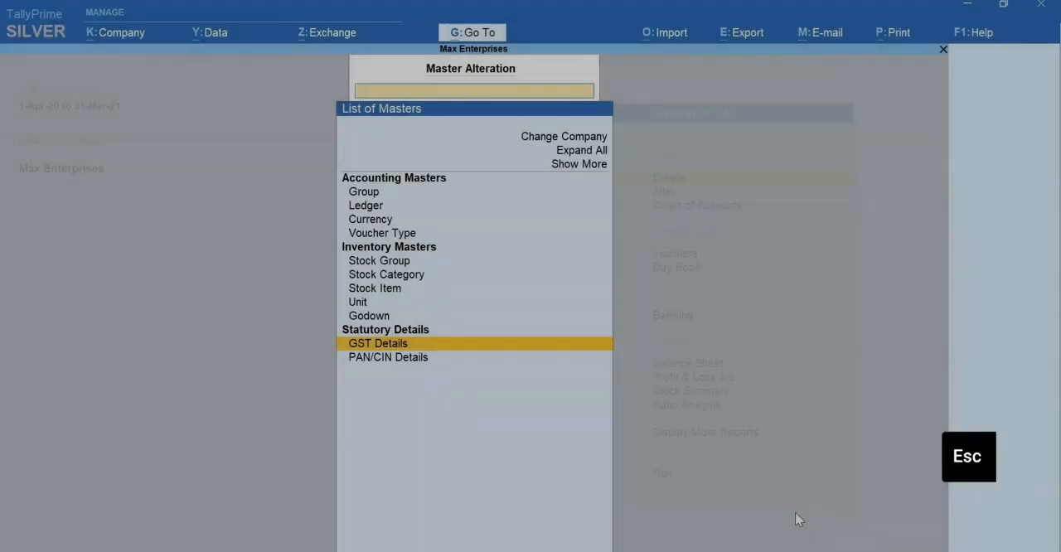
{"action": "key", "text": "Escape"}
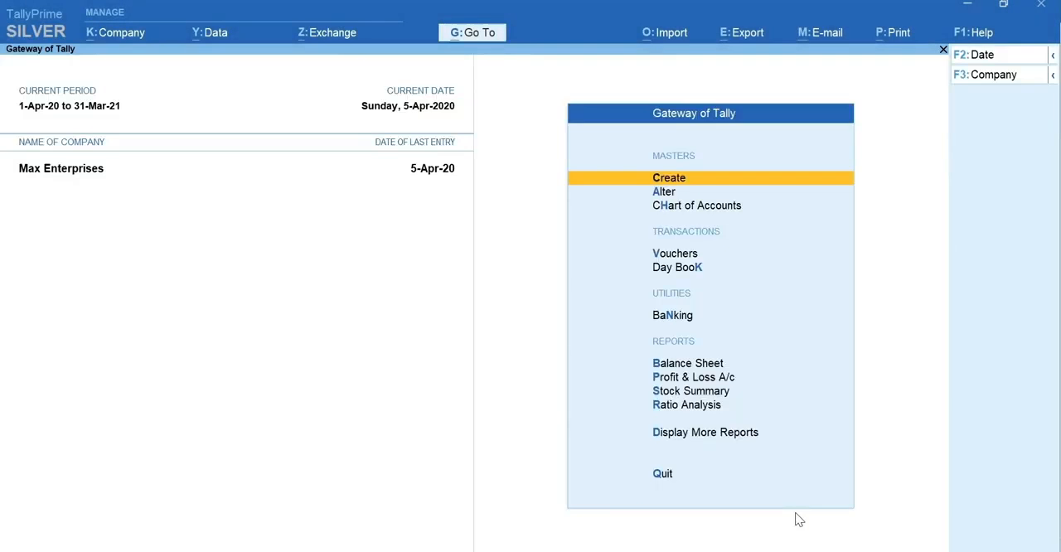
Reopen the company's GST Details through master alteration to review them, and return to the Gateway of Tally.
{"action": "key", "text": "a"}
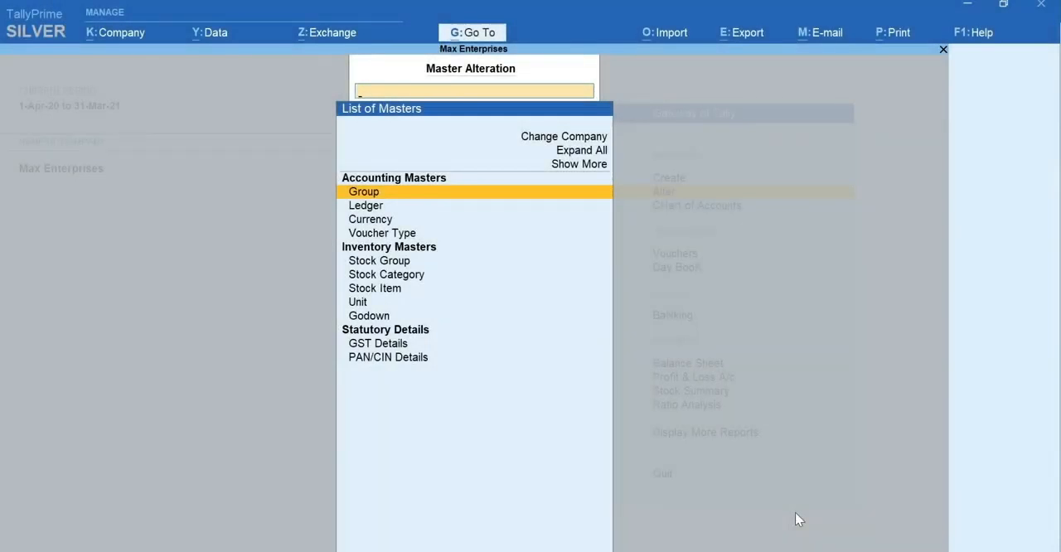
{"action": "type", "text": "GST"}
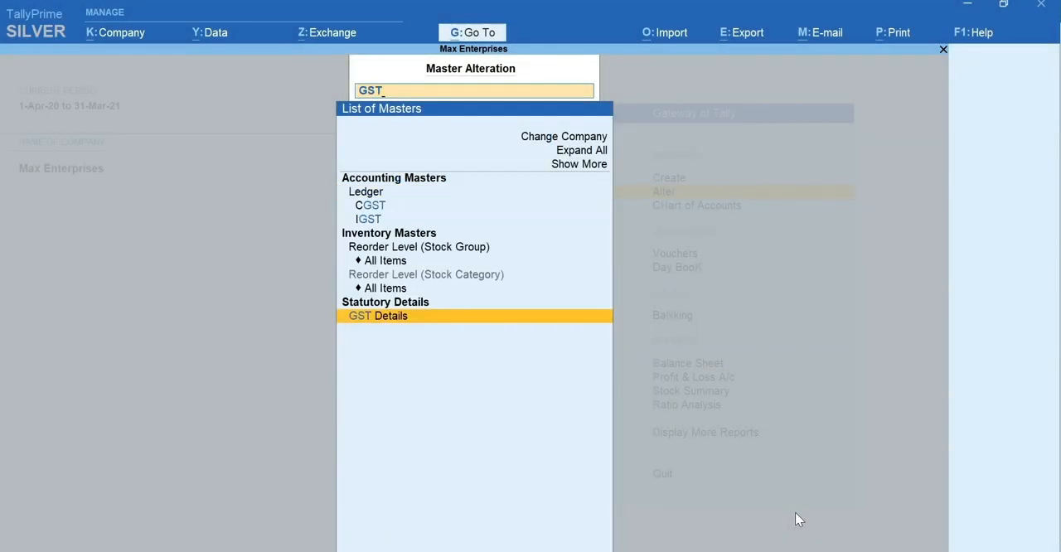
{"action": "key", "text": "Return"}
{"action": "key", "text": "Escape"}
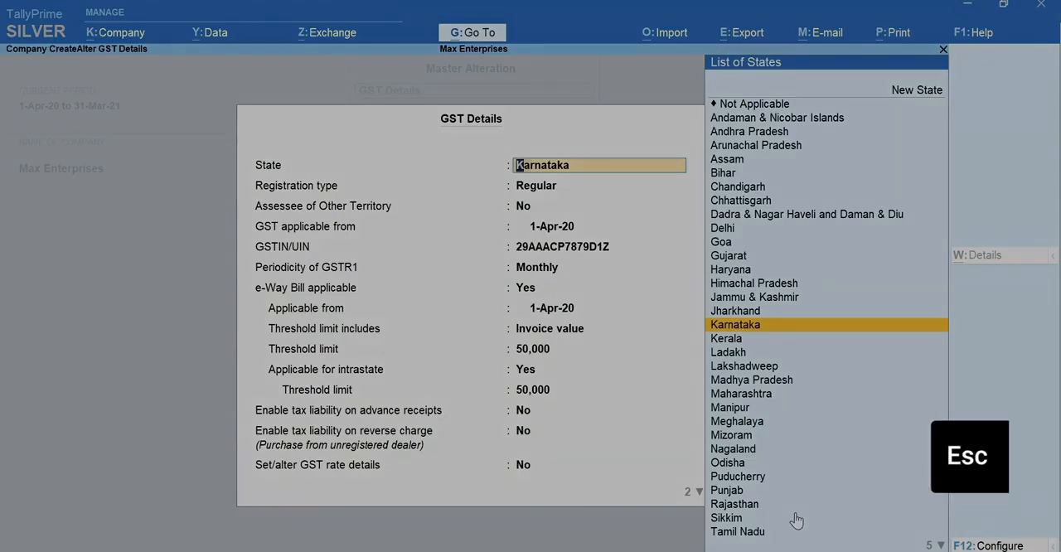
{"action": "key", "text": "Escape"}
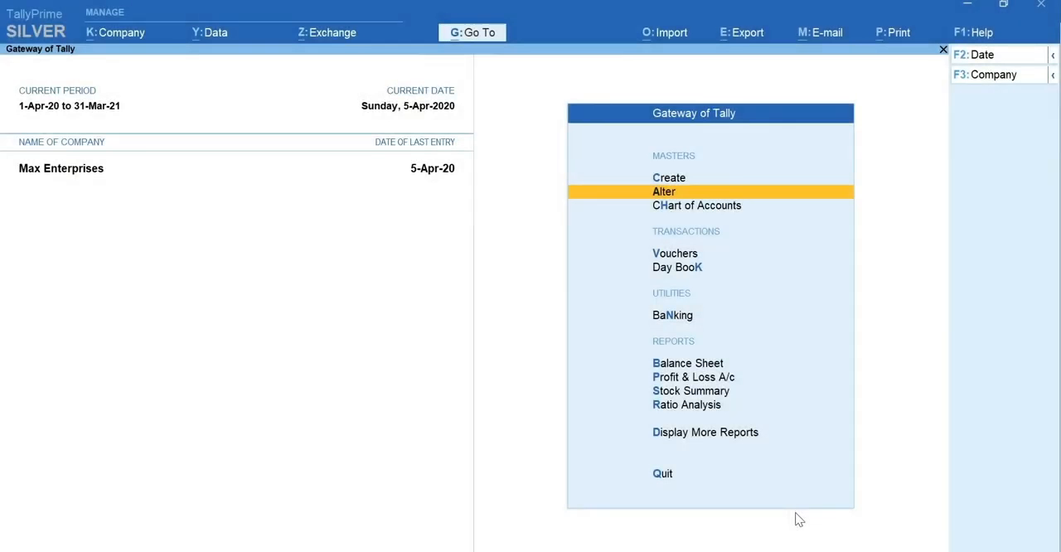
View the GST option in the company features of Max Enterprises and leave without changes.
{"action": "key", "text": "F11"}
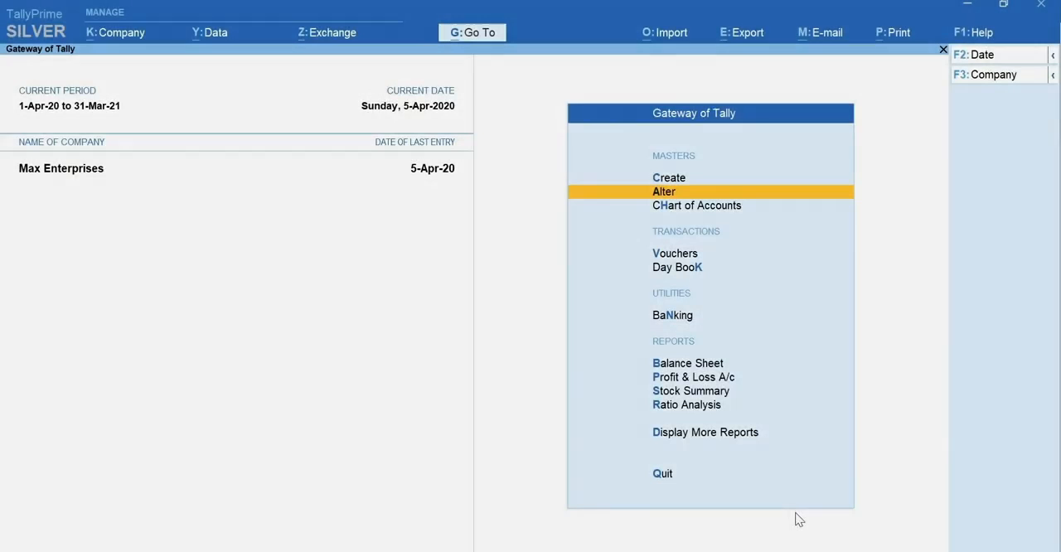
{"action": "key", "text": "Return"}
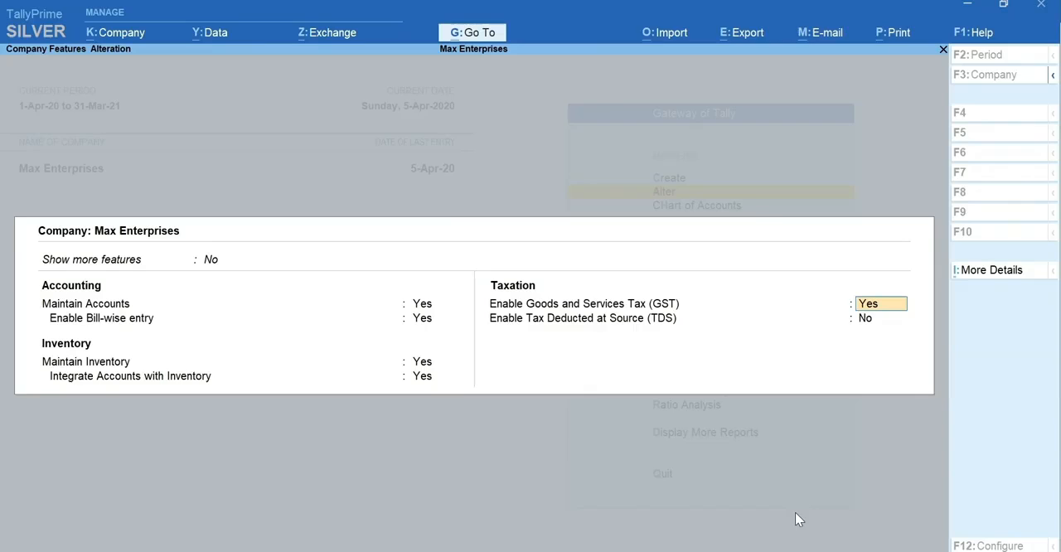
{"action": "key", "text": "Escape"}
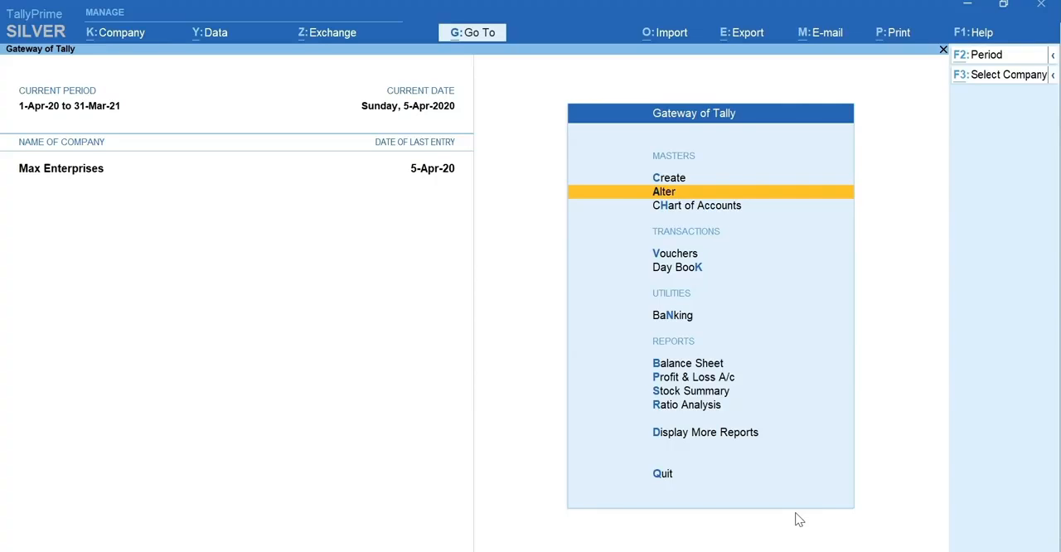
Open the GST Rate Setup report and expand all stock groups down to their stock items.
{"action": "key", "text": "alt+g"}
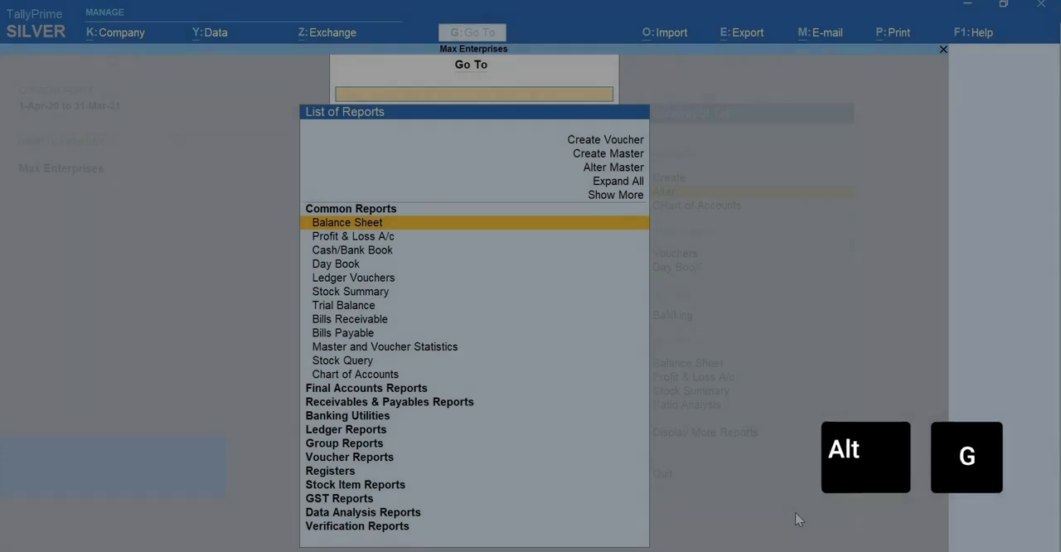
{"action": "type", "text": "Rate"}
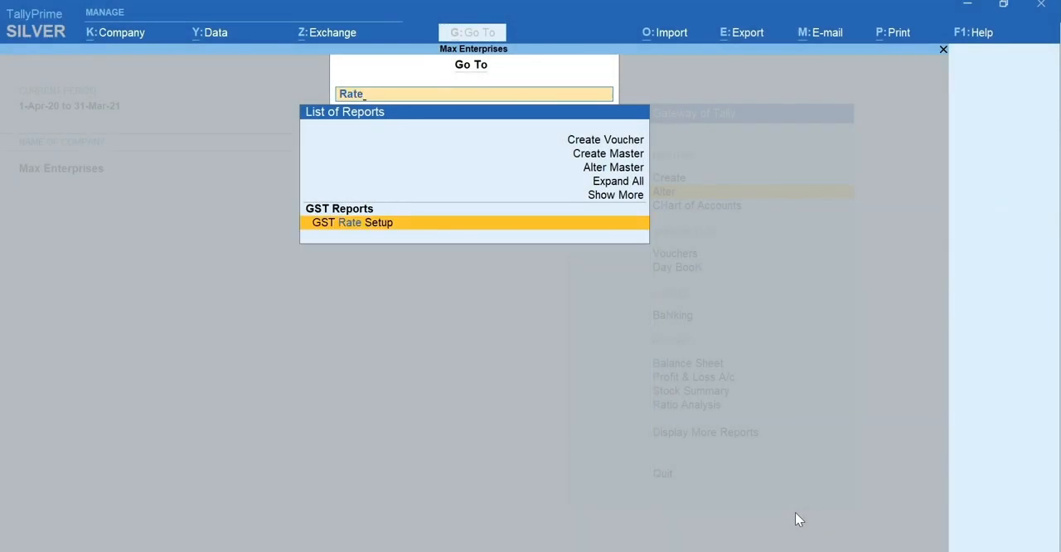
{"action": "key", "text": "Return"}
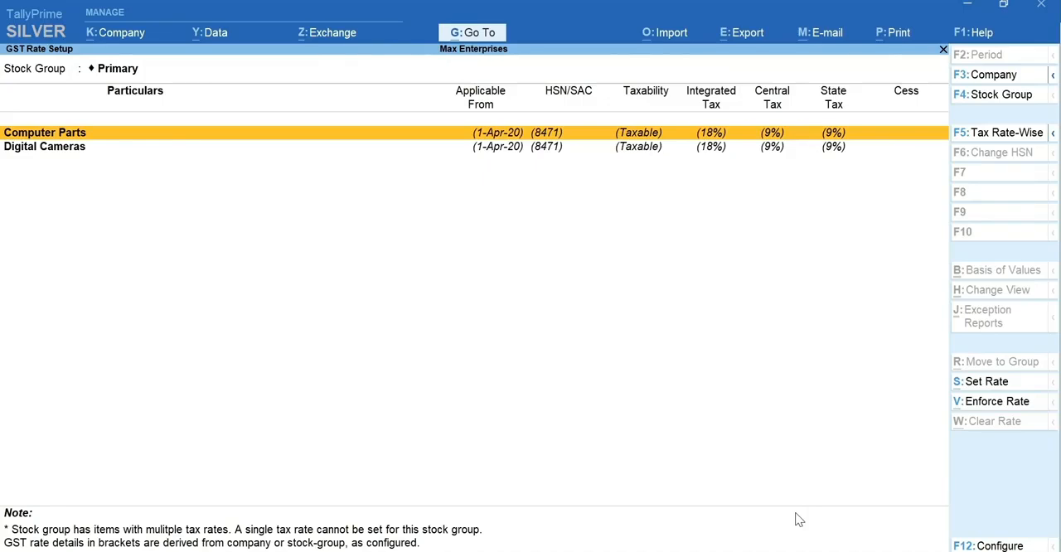
{"action": "key", "text": "alt+F5"}
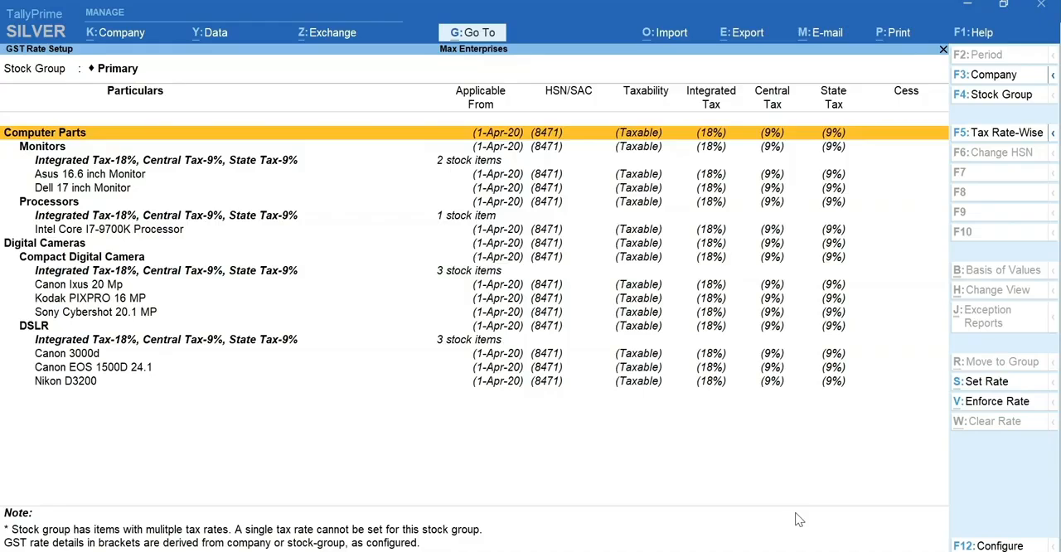
Open the rate settings for the Digital Cameras stock group and enter the description Digital Camera with HSN/SAC 8525.
{"action": "key", "text": "Down"}
{"action": "key", "text": "Down"}
{"action": "key", "text": "Down"}
{"action": "key", "text": "Down"}
{"action": "key", "text": "Down"}
{"action": "key", "text": "Down"}
{"action": "key", "text": "Down"}
{"action": "key", "text": "Down"}
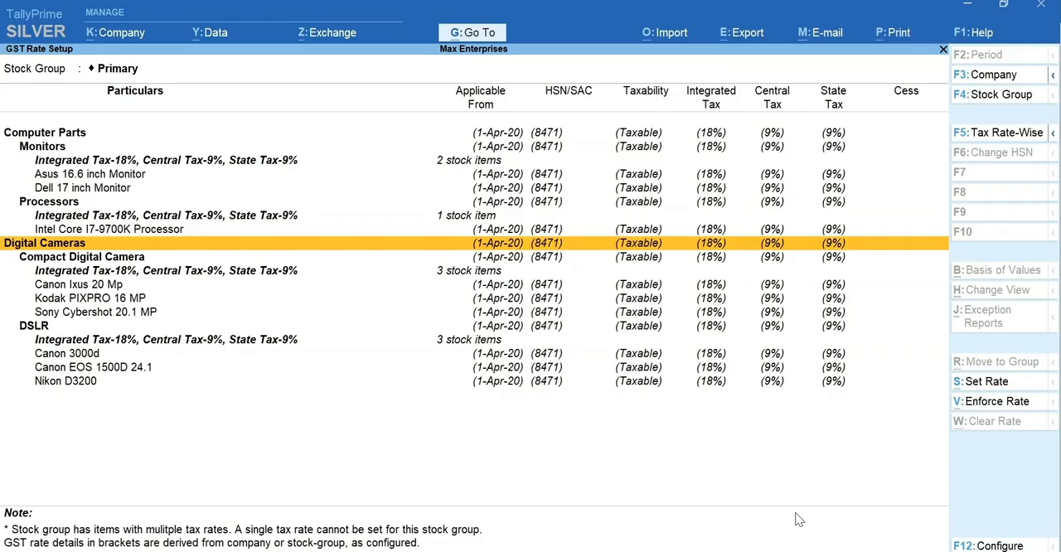
{"action": "key", "text": "space"}
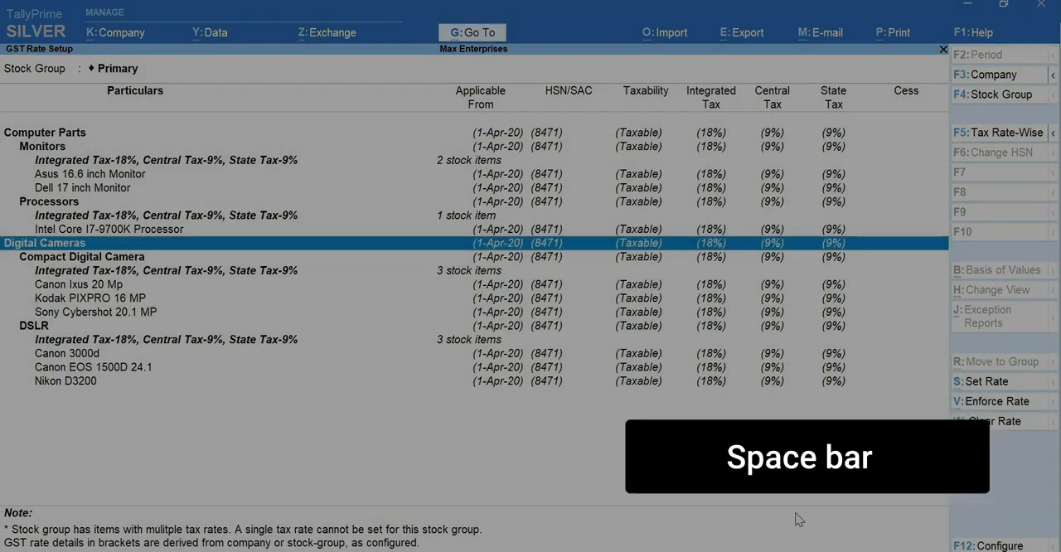
{"action": "key", "text": "alt+s"}
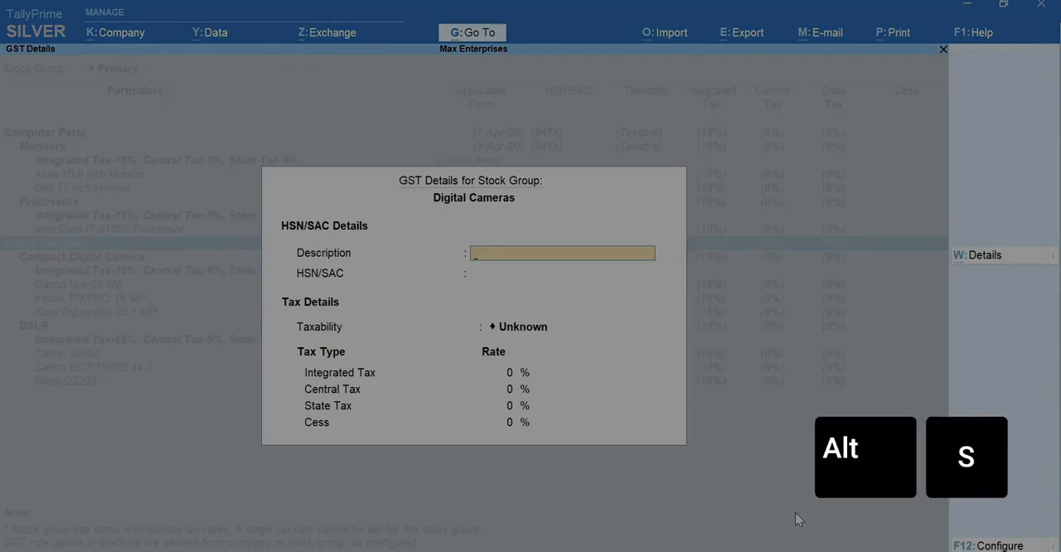
{"action": "type", "text": "Digital Cam"}
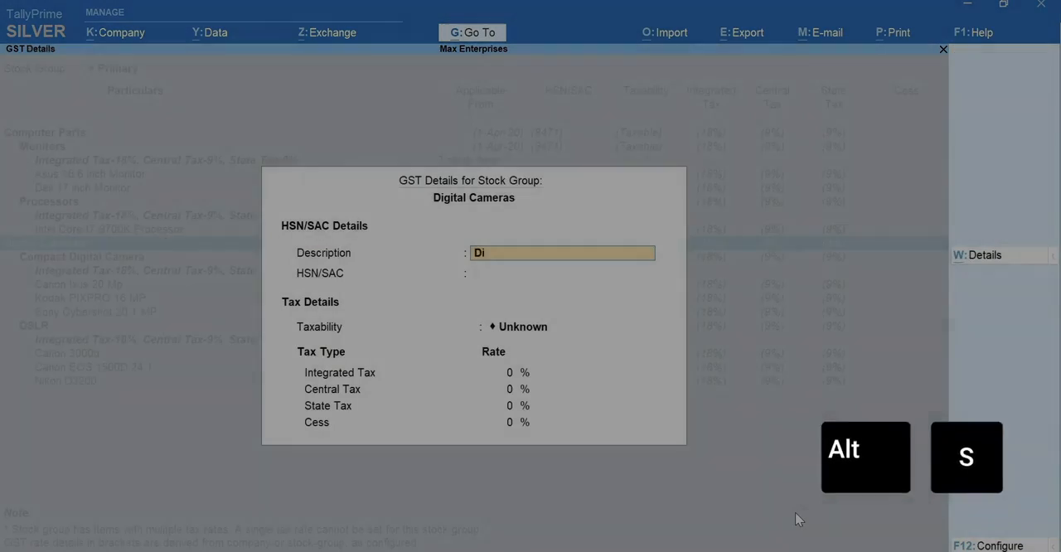
{"action": "type", "text": "8525"}
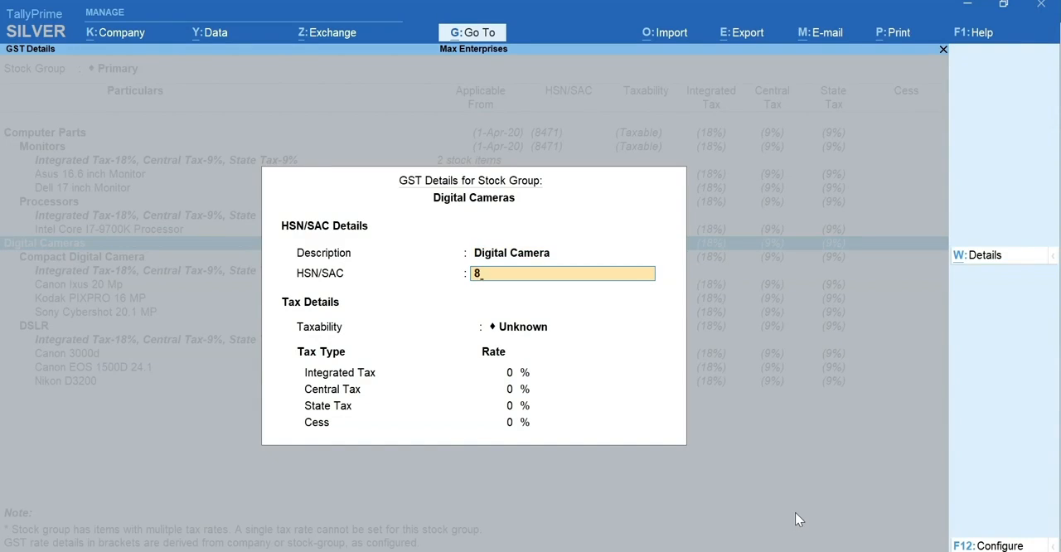
Set the Digital Cameras group's taxability to Taxable with an integrated tax rate of 28% and save the GST details.
{"action": "key", "text": "Return"}
{"action": "key", "text": "Return"}
{"action": "type", "text": "28"}
{"action": "key", "text": "Return"}
{"action": "key", "text": "ctrl+a"}
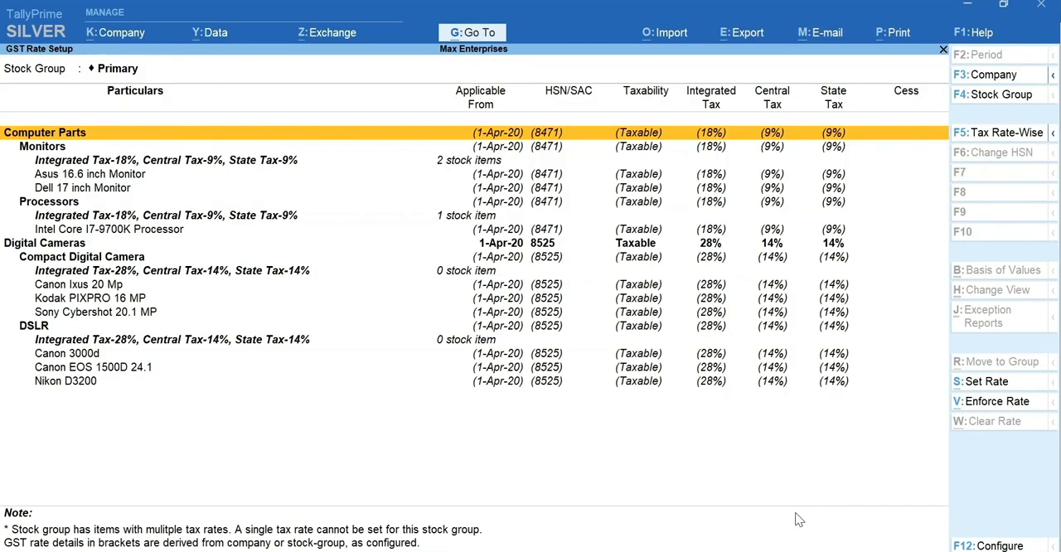
Select the Digital Cameras stock group again and call up its rate settings for review.
{"action": "key", "text": "Down"}
{"action": "key", "text": "Down"}
{"action": "key", "text": "Down"}
{"action": "key", "text": "Down"}
{"action": "key", "text": "Down"}
{"action": "key", "text": "Down"}
{"action": "key", "text": "Down"}
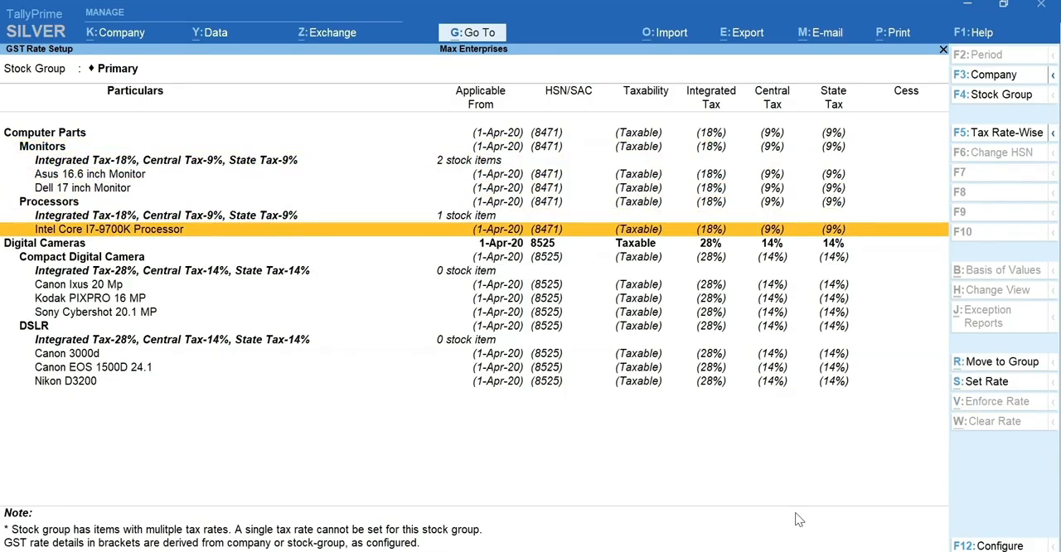
{"action": "key", "text": "Down"}
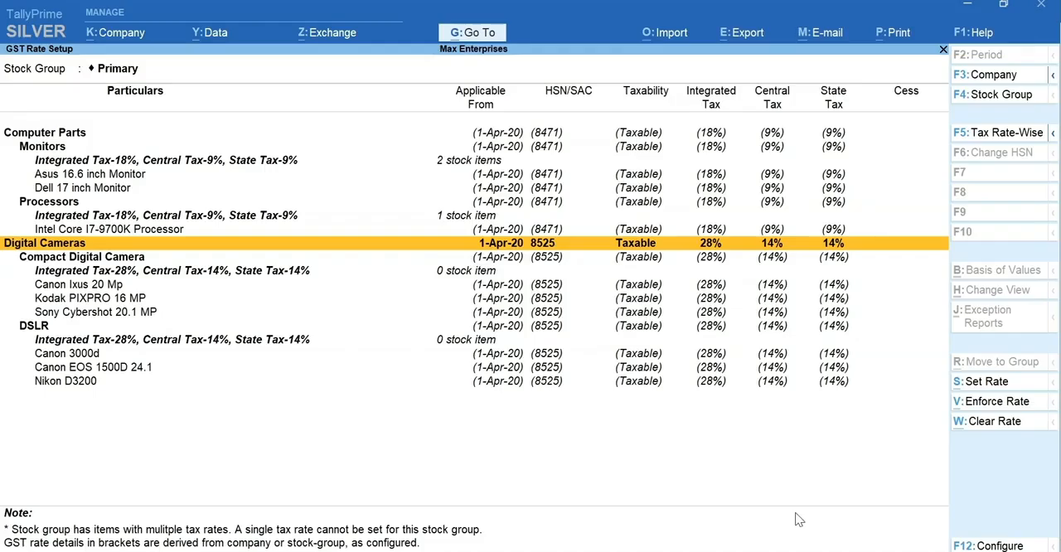
{"action": "key", "text": "space"}
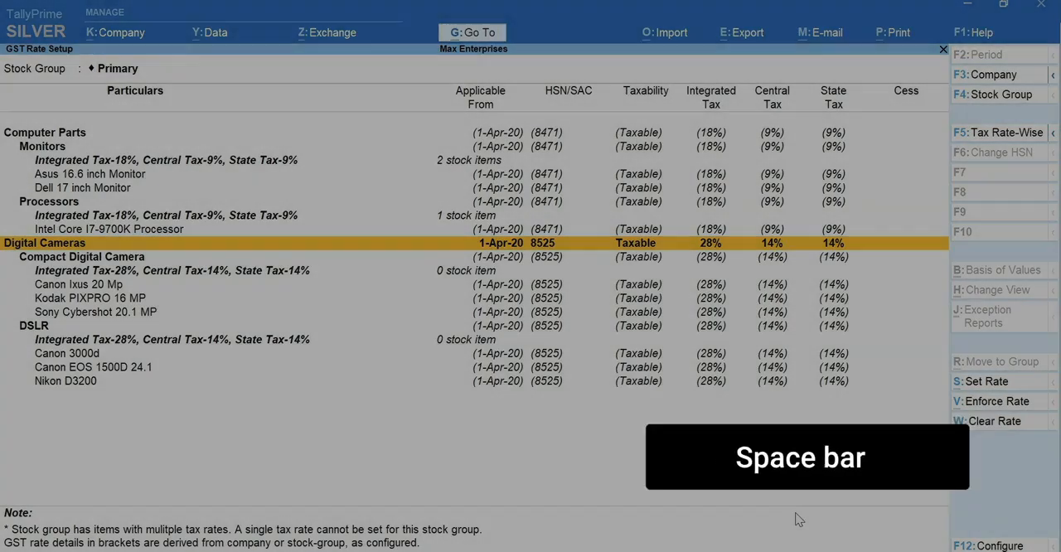
{"action": "key", "text": "alt+s"}
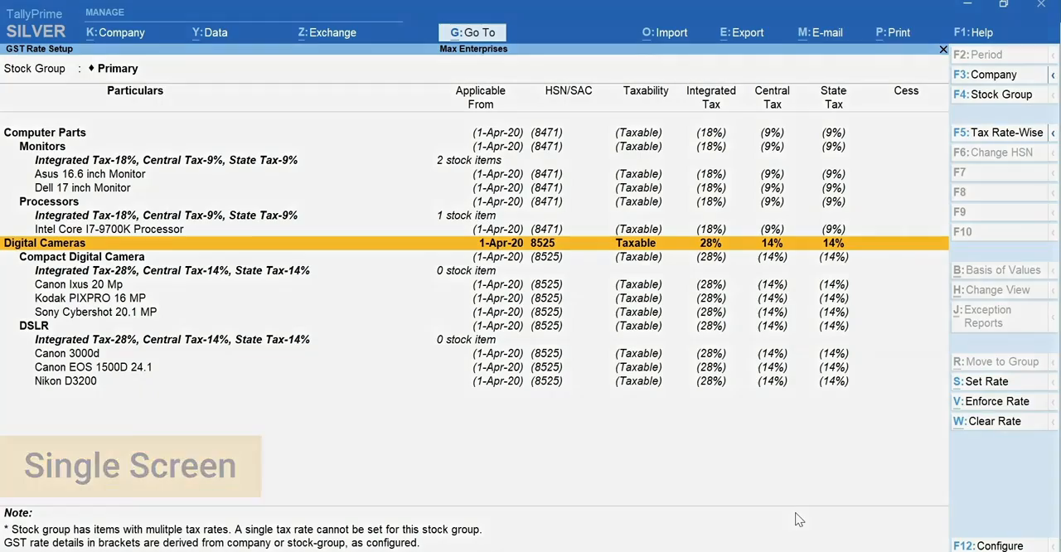
Open the Update Party GSTIN report for all groups and all ledgers.
{"action": "key", "text": "alt+g"}
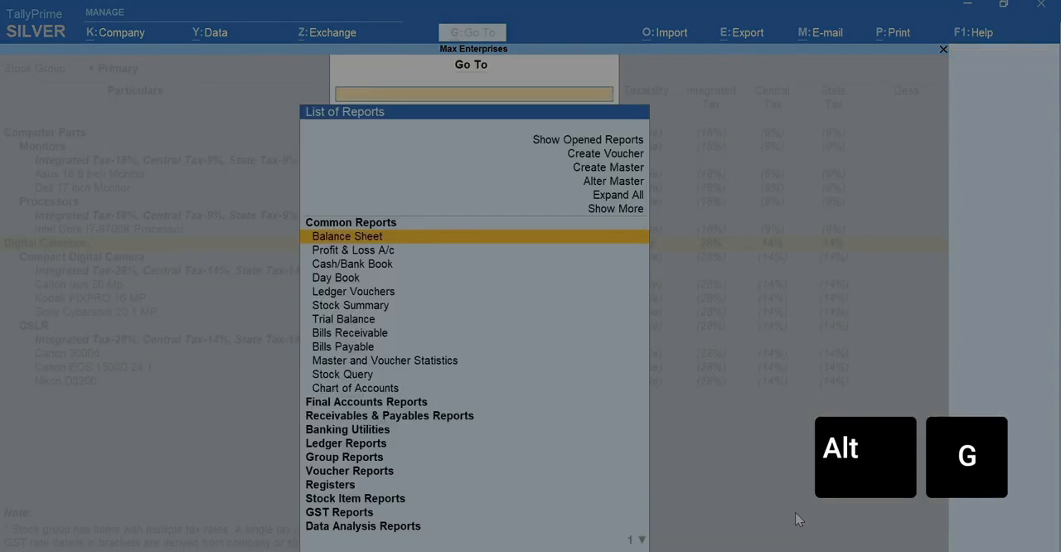
{"action": "type", "text": "GSTIN"}
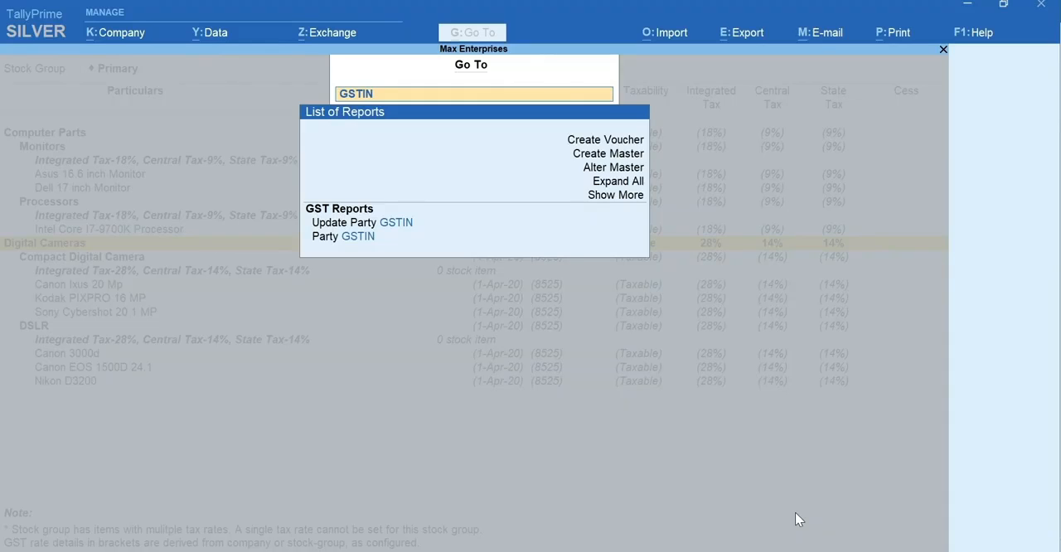
{"action": "key", "text": "Return"}
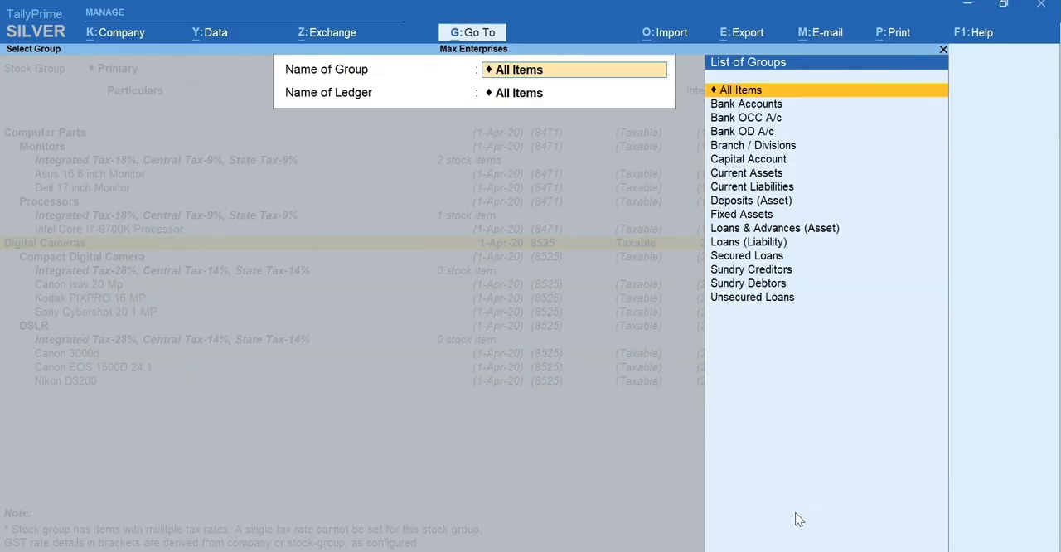
{"action": "key", "text": "Return"}
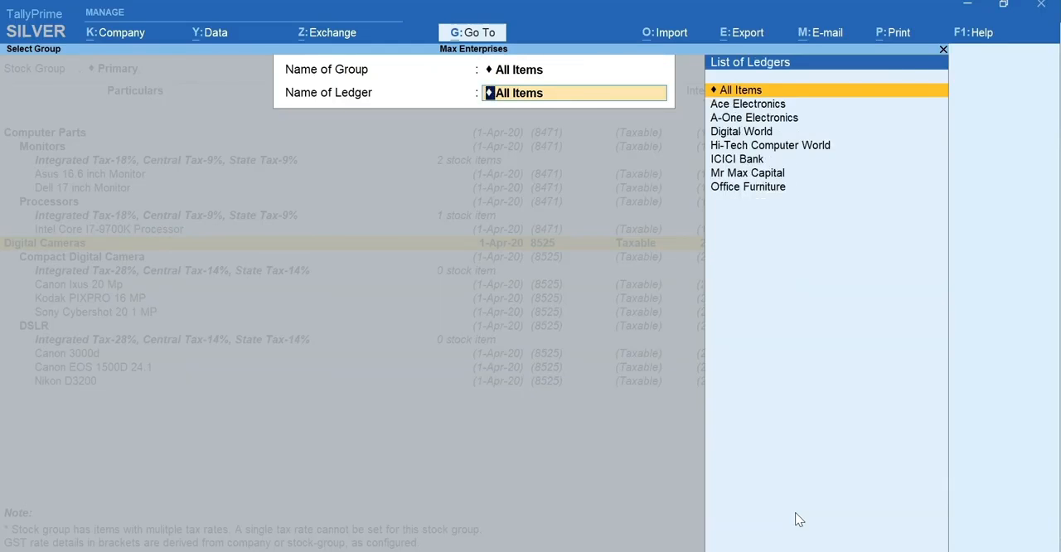
{"action": "key", "text": "Return"}
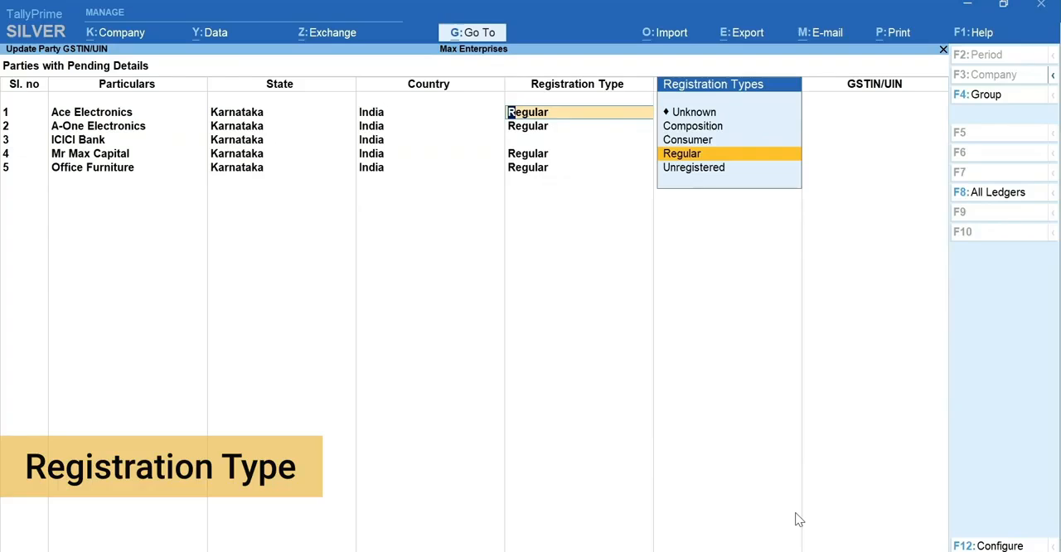
Keep Ace Electronics as Regular with party type Not Applicable, enter its GSTIN/UIN, and return to the GST Rate Setup report.
{"action": "key", "text": "Return"}
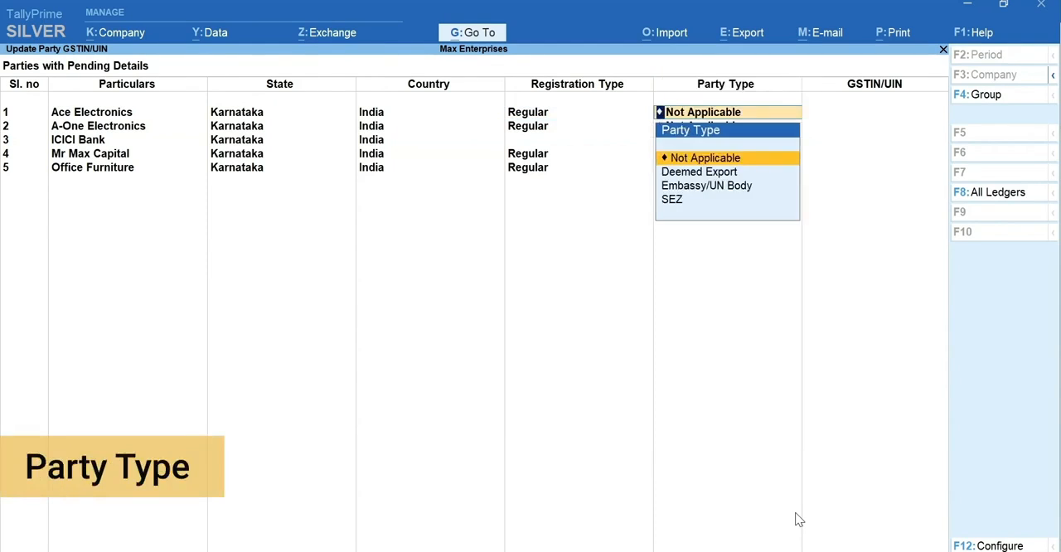
{"action": "key", "text": "Return"}
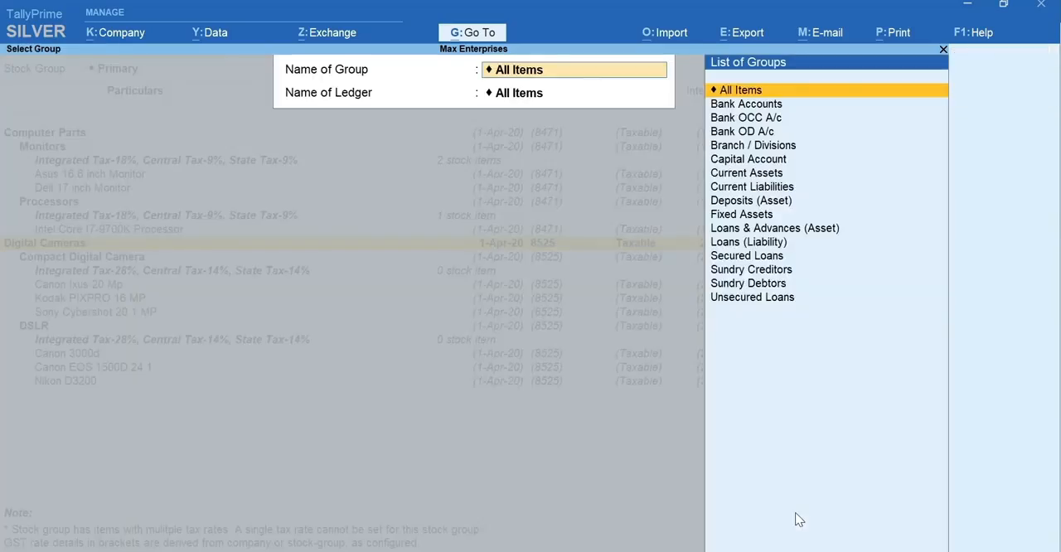
{"action": "key", "text": "Escape"}
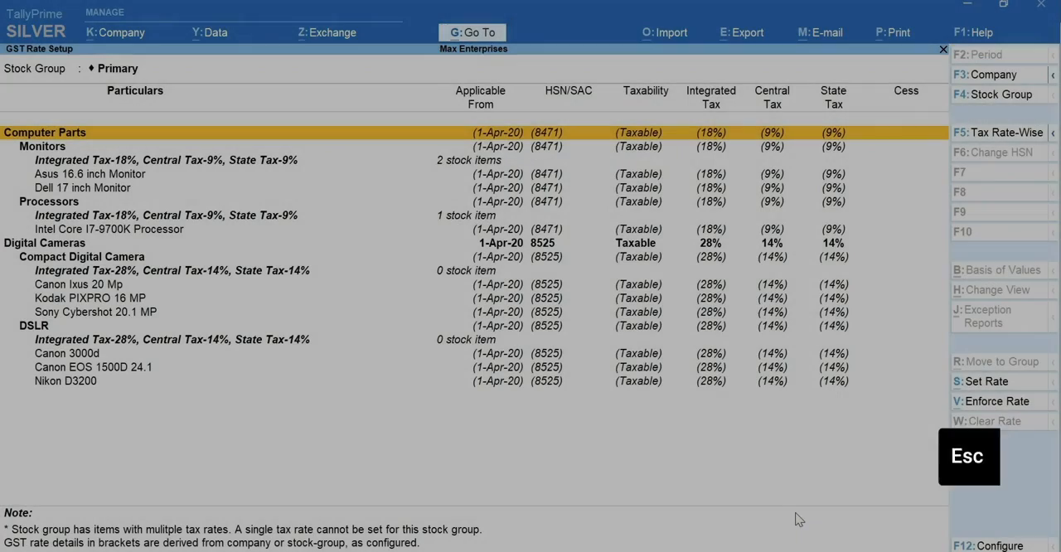
Open the Map UoM - UQC report and map the Nos unit to the unit quantity code NOS-NUMBERS.
{"action": "key", "text": "alt"}
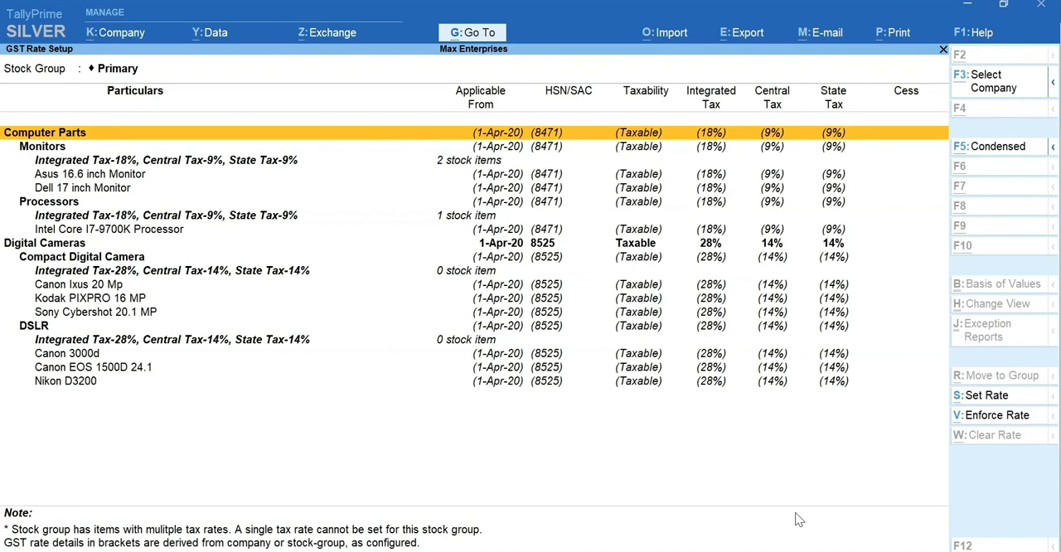
{"action": "key", "text": "alt+g"}
{"action": "type", "text": "UQC"}
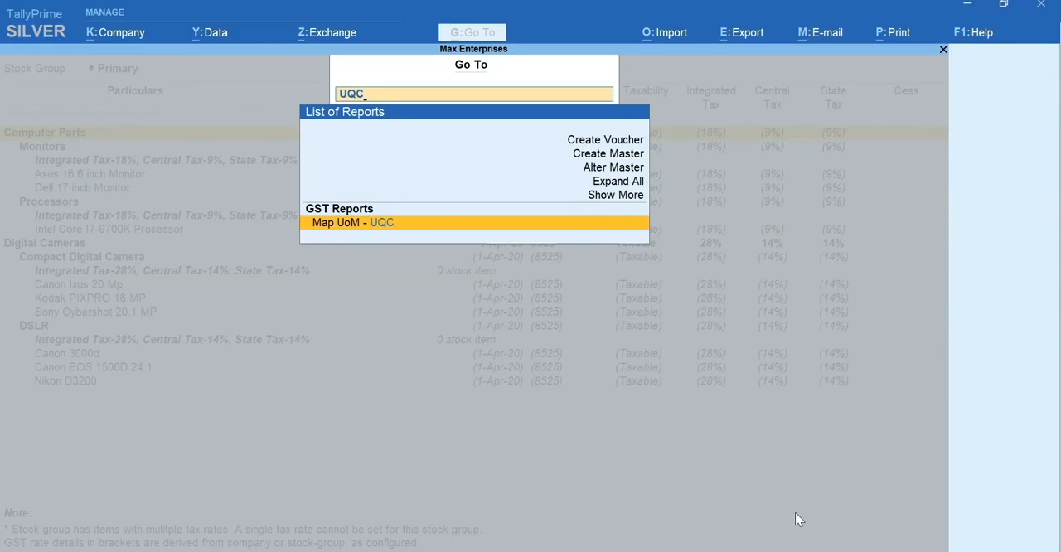
{"action": "key", "text": "Return"}
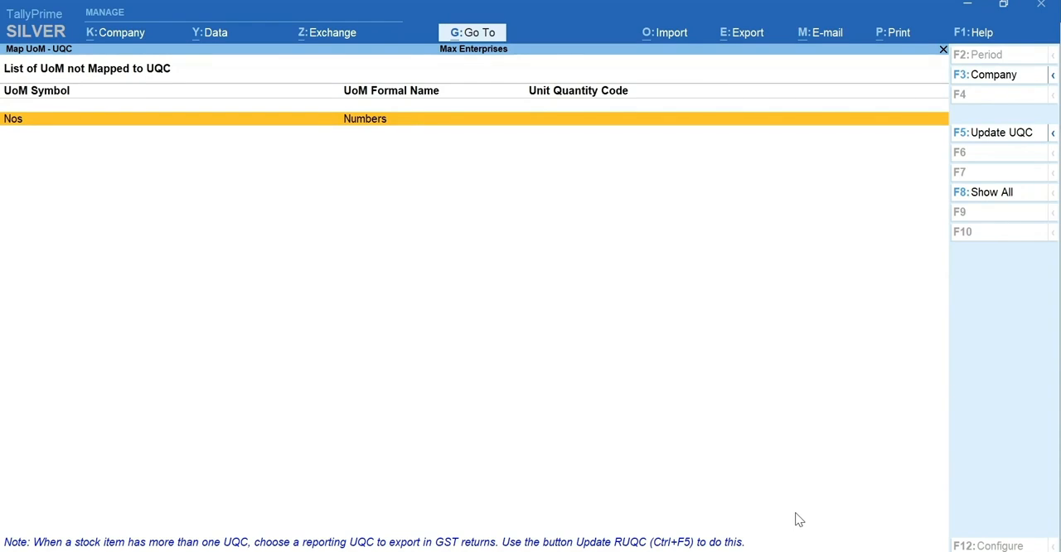
{"action": "key", "text": "F5"}
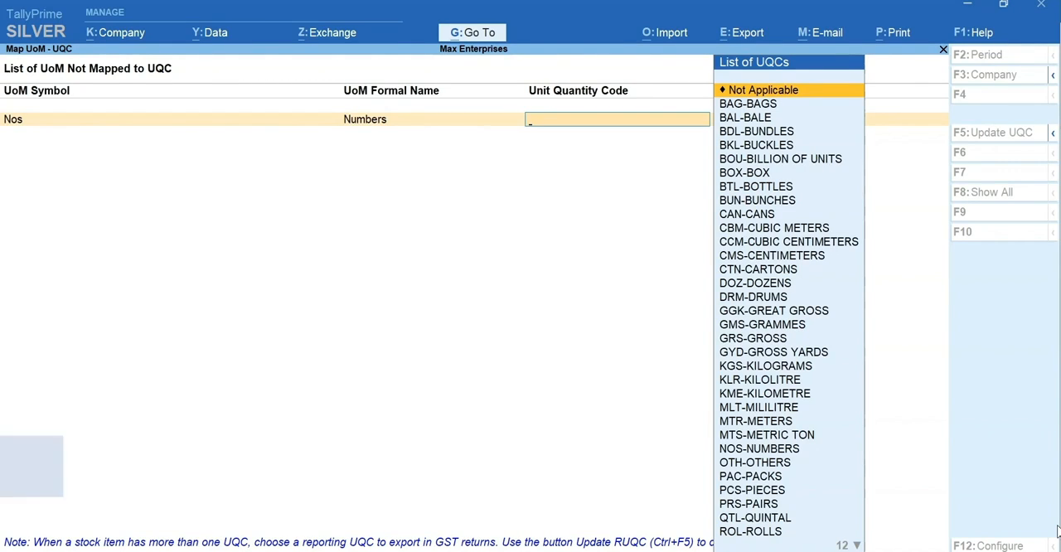
{"action": "type", "text": "nu"}
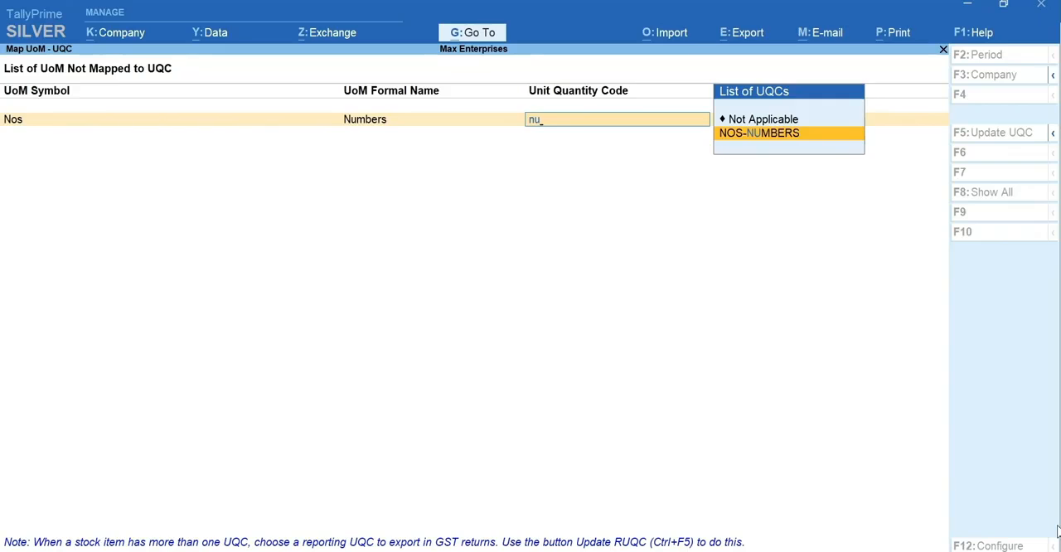
{"action": "key", "text": "Return"}
{"action": "key", "text": "Return"}
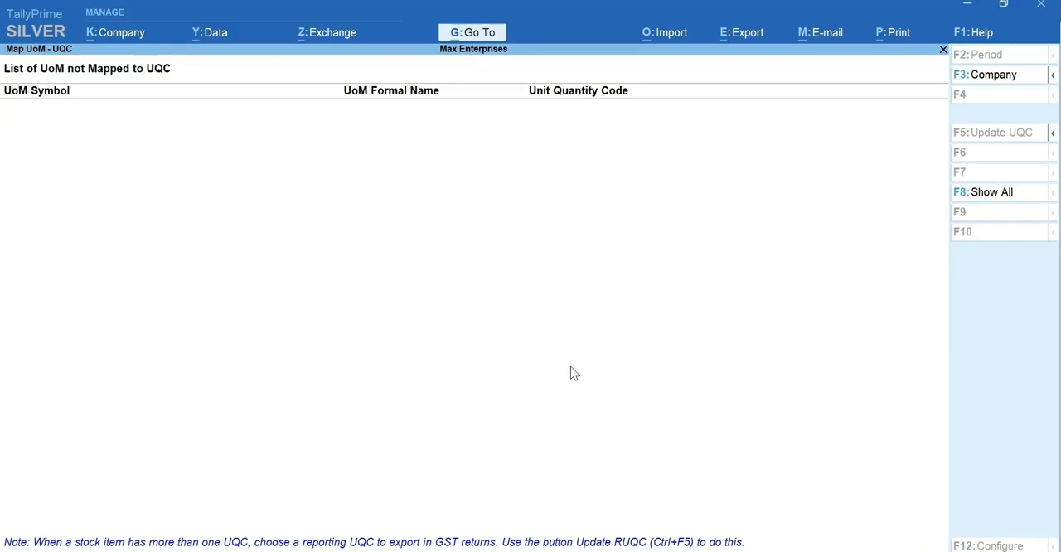
Start creating a new ledger master and name it CGST, leaving the alias blank.
{"action": "key", "text": "alt+g"}
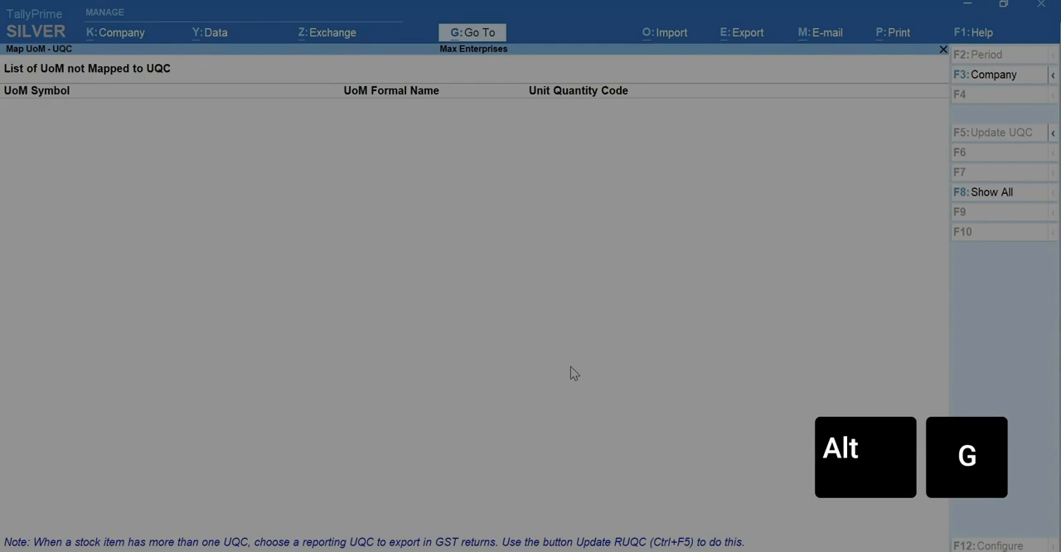
{"action": "key", "text": "Up"}
{"action": "key", "text": "Up"}
{"action": "key", "text": "Up"}
{"action": "key", "text": "Up"}
{"action": "key", "text": "Up"}
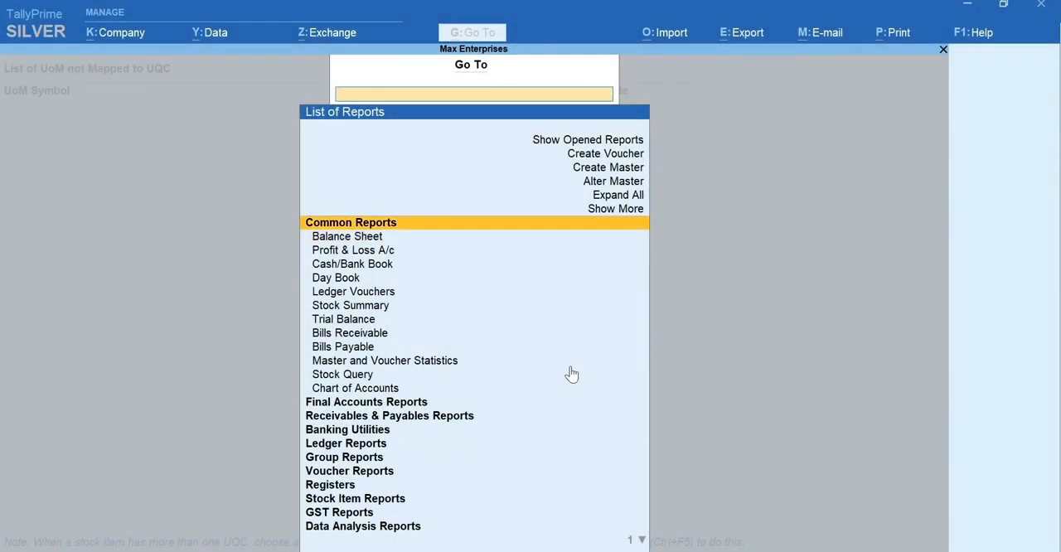
{"action": "key", "text": "Return"}
{"action": "key", "text": "Down"}
{"action": "key", "text": "Return"}
{"action": "type", "text": "CGST"}
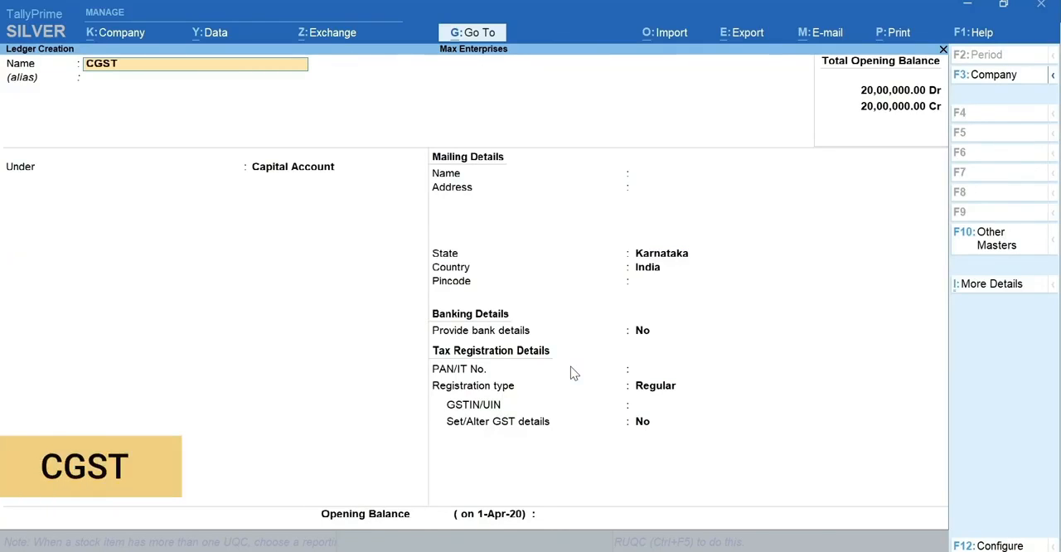
{"action": "key", "text": "Return"}
{"action": "key", "text": "Return"}
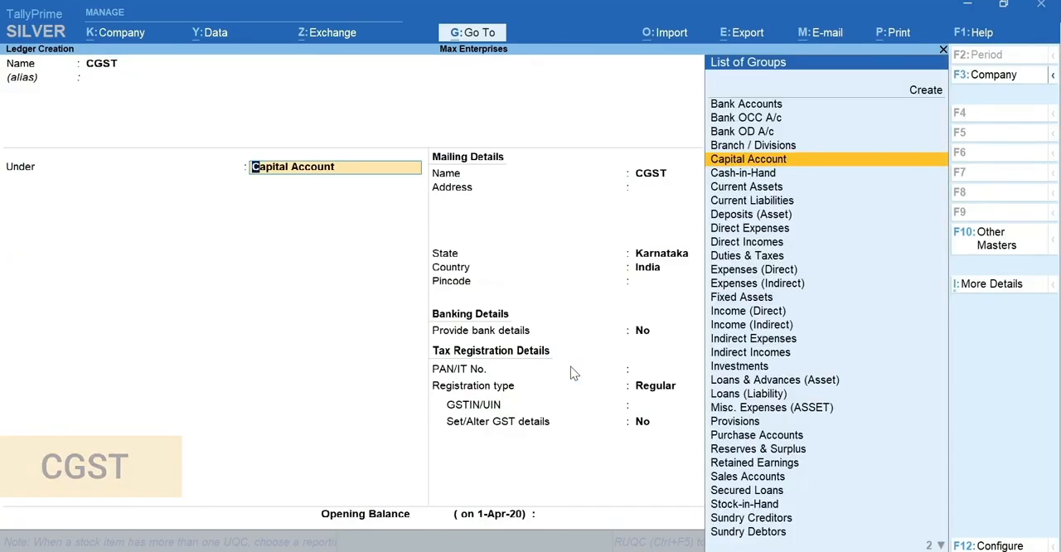
Place the CGST ledger under Duties & Taxes with duty type GST and tax type Central Tax, and save it.
{"action": "type", "text": "Dut"}
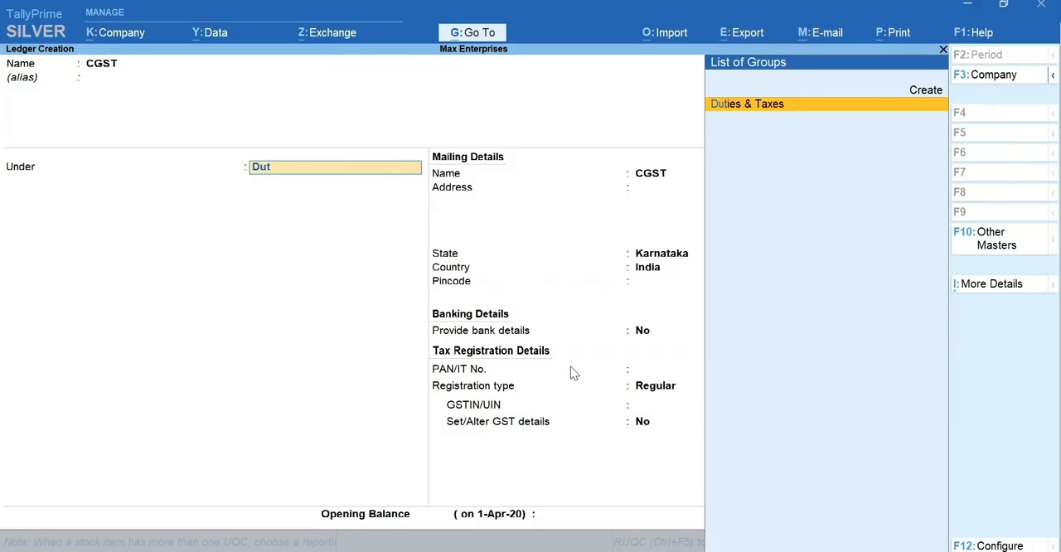
{"action": "key", "text": "Return"}
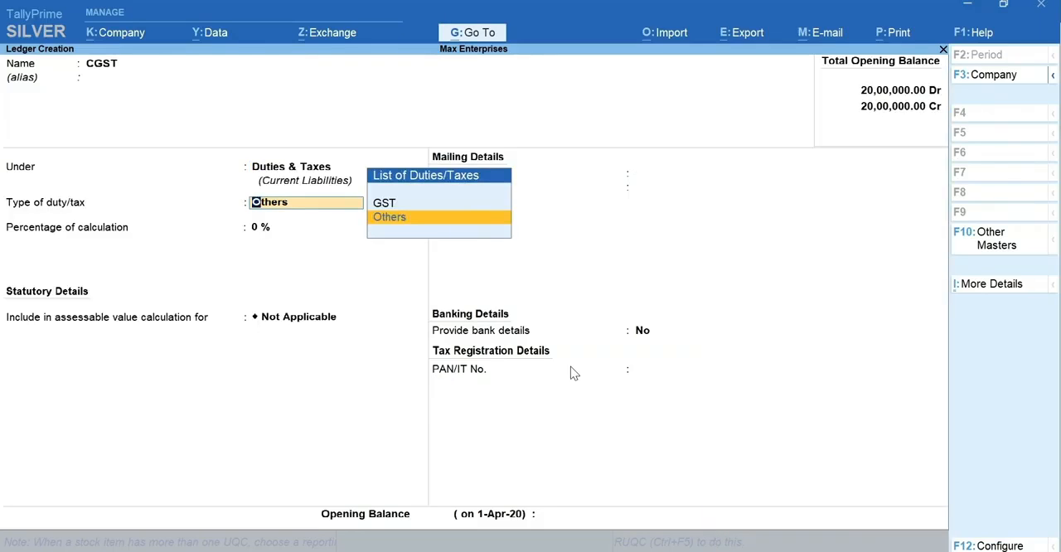
{"action": "key", "text": "Up"}
{"action": "key", "text": "Return"}
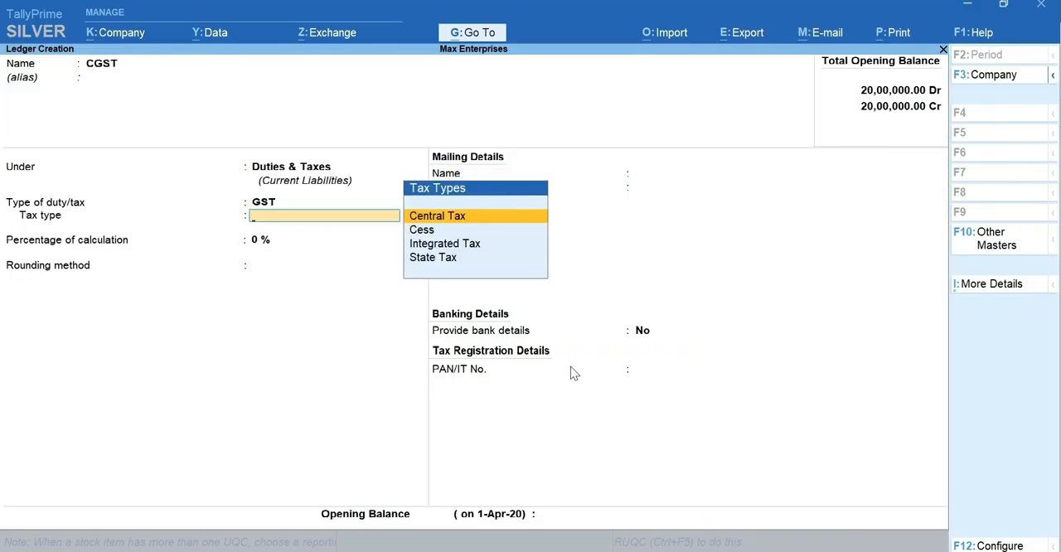
{"action": "key", "text": "Return"}
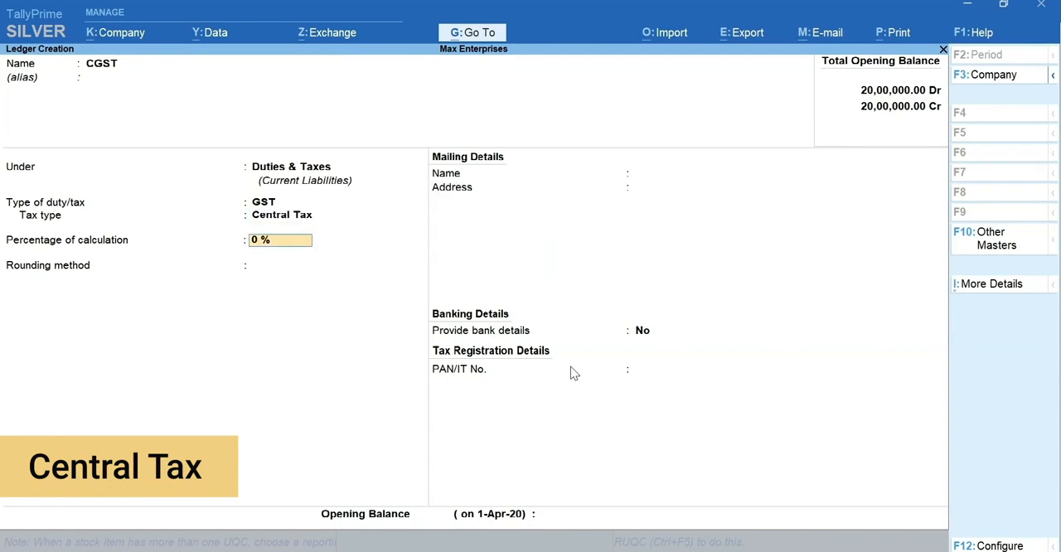
{"action": "key", "text": "ctrl+a"}
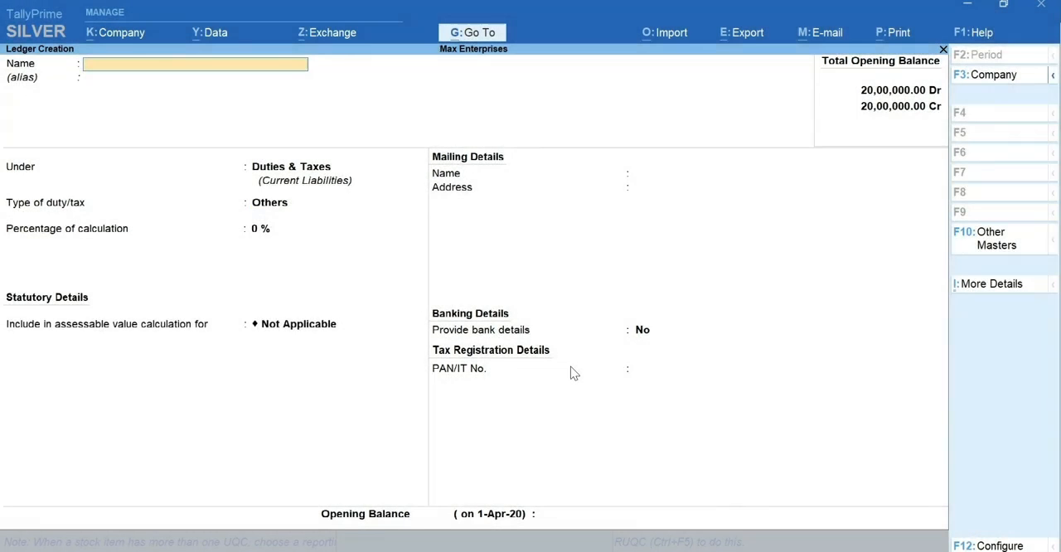
Create the SGST ledger under Duties & Taxes with duty type GST and tax type State Tax, and save it.
{"action": "type", "text": "SGST"}
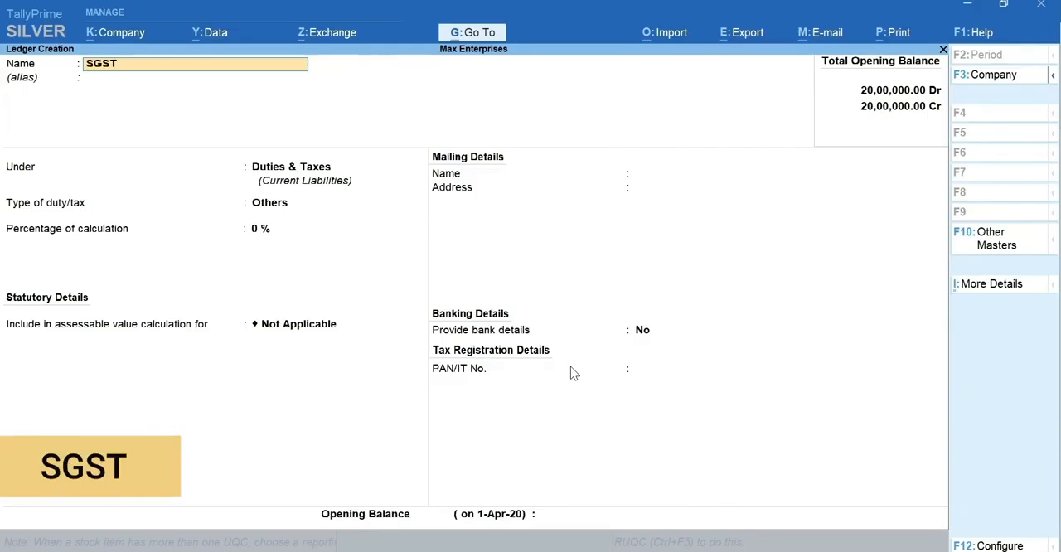
{"action": "key", "text": "Return"}
{"action": "key", "text": "Return"}
{"action": "key", "text": "Up"}
{"action": "key", "text": "Return"}
{"action": "key", "text": "Down"}
{"action": "key", "text": "Down"}
{"action": "key", "text": "Down"}
{"action": "key", "text": "Return"}
{"action": "key", "text": "ctrl+a"}
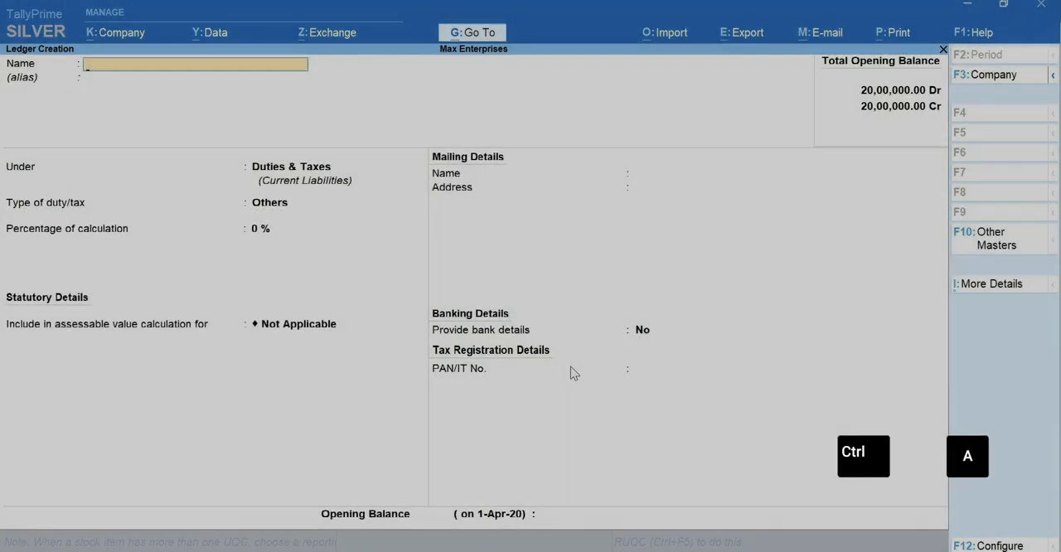
Create the IGST ledger under Duties & Taxes with duty type GST and tax type Integrated Tax, and save it.
{"action": "type", "text": "IGST"}
{"action": "key", "text": "Return"}
{"action": "key", "text": "Return"}
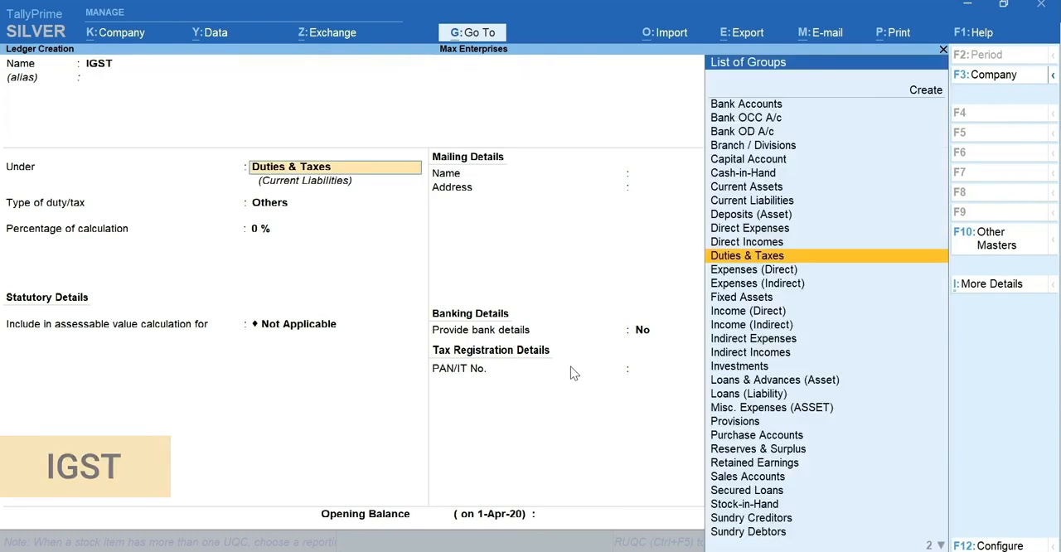
{"action": "key", "text": "Return"}
{"action": "key", "text": "Return"}
{"action": "key", "text": "Down"}
{"action": "key", "text": "Down"}
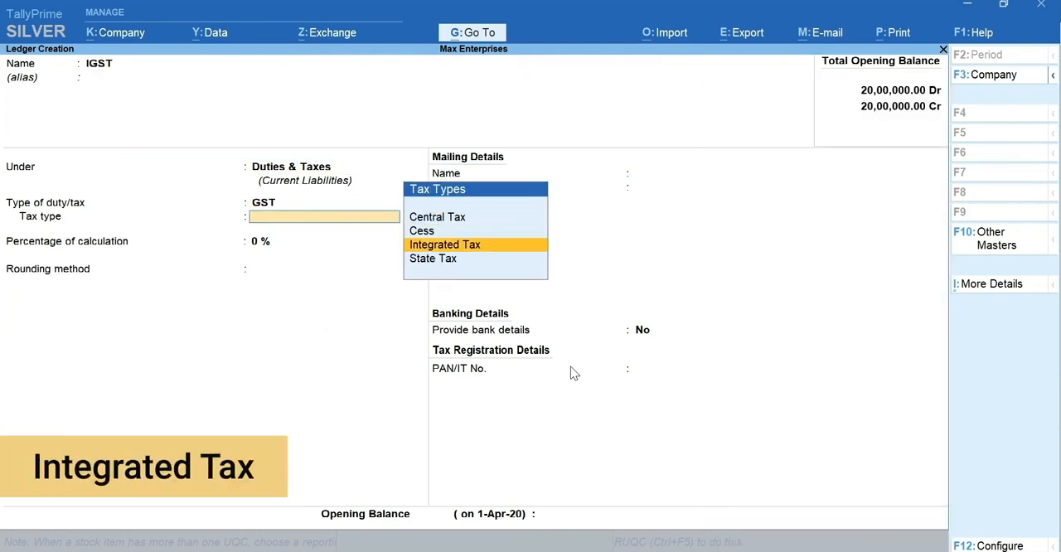
{"action": "key", "text": "ctrl+a"}
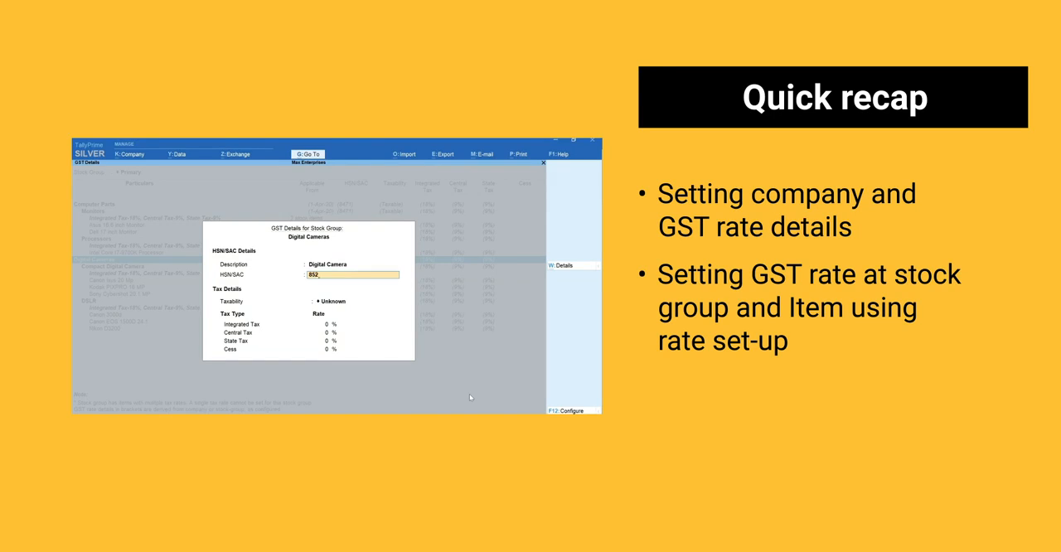
{"action": "type", "text": "5"}
{"action": "key", "text": "Return"}
{"action": "key", "text": "Return"}
{"action": "key", "text": "BackSpace"}
{"action": "type", "text": "t"}
{"action": "key", "text": "Return"}
{"action": "type", "text": "28"}
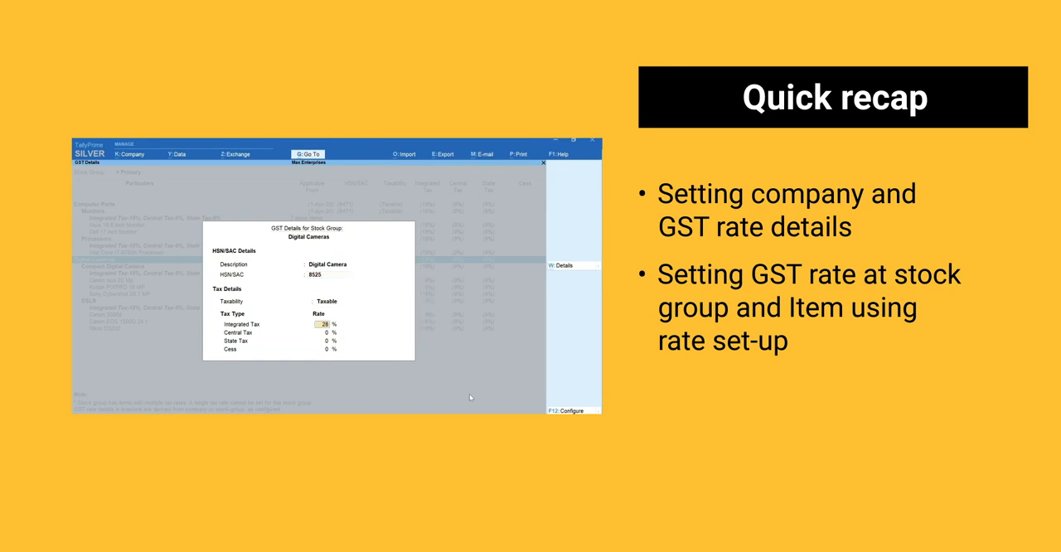